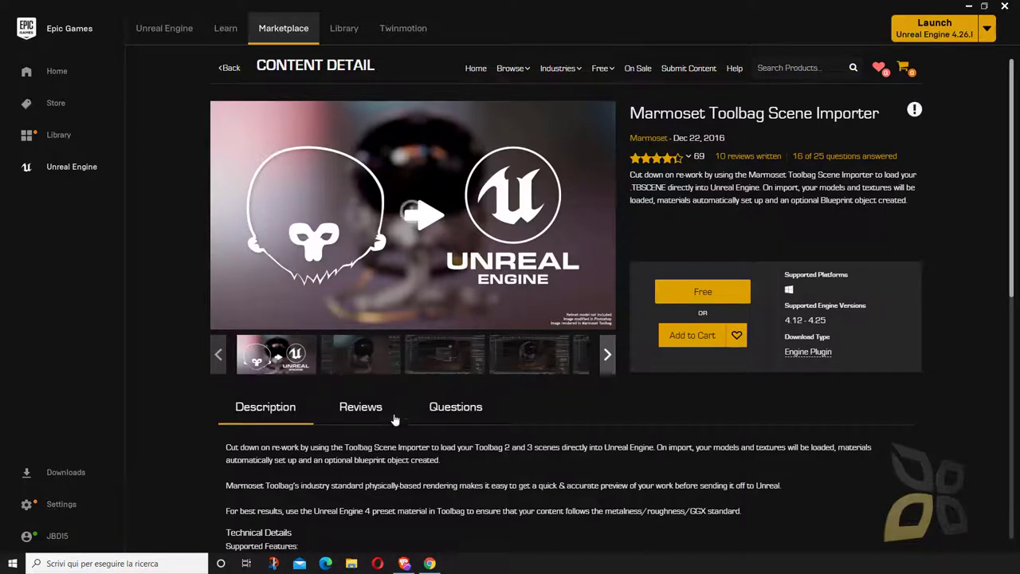
- Preview the helmet, editor, helmet-in-editor and material editor screenshots of the Scene Importer
left_click(369, 364)
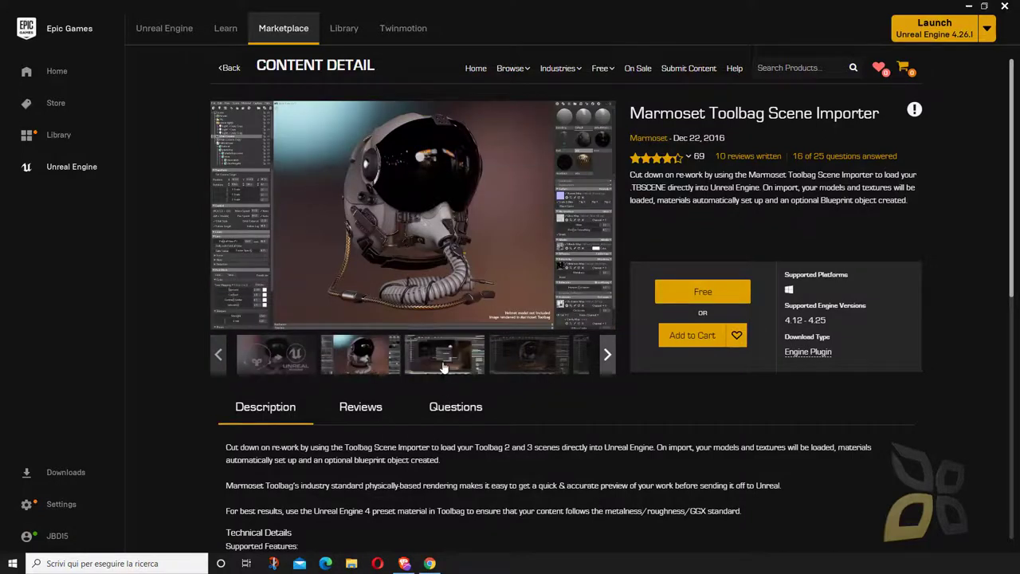
left_click(474, 367)
left_click(505, 369)
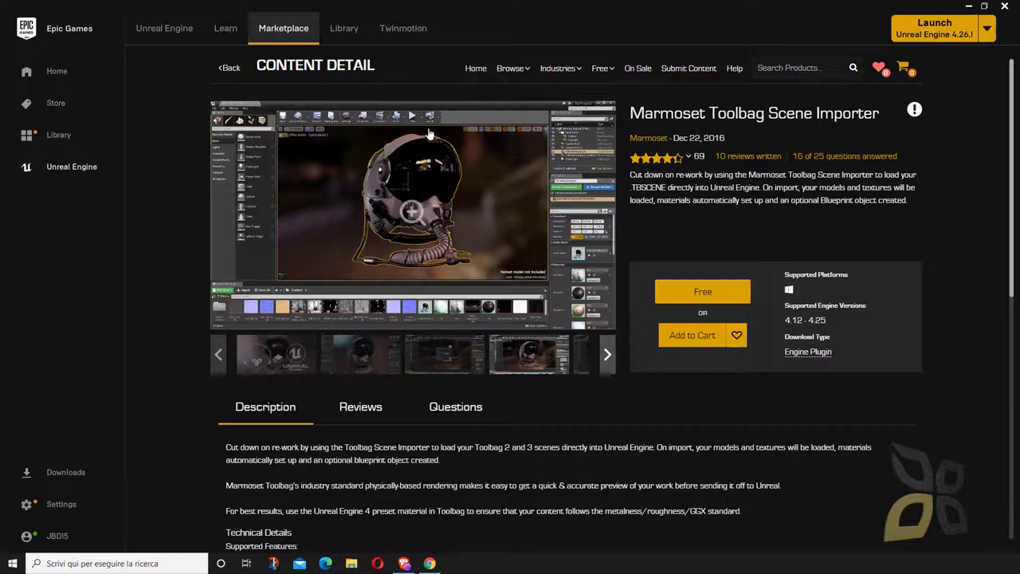
left_click(608, 354)
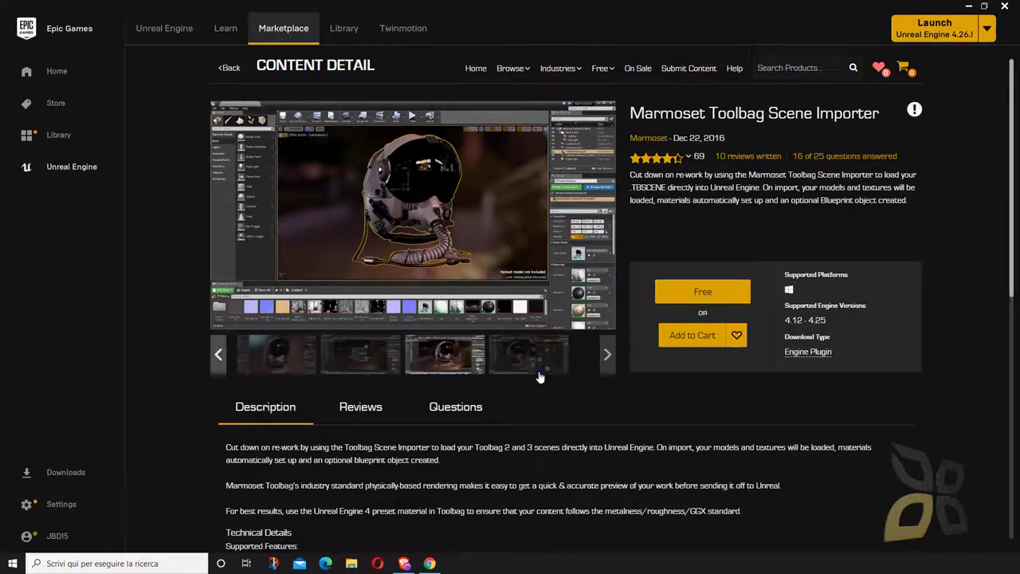
left_click(515, 359)
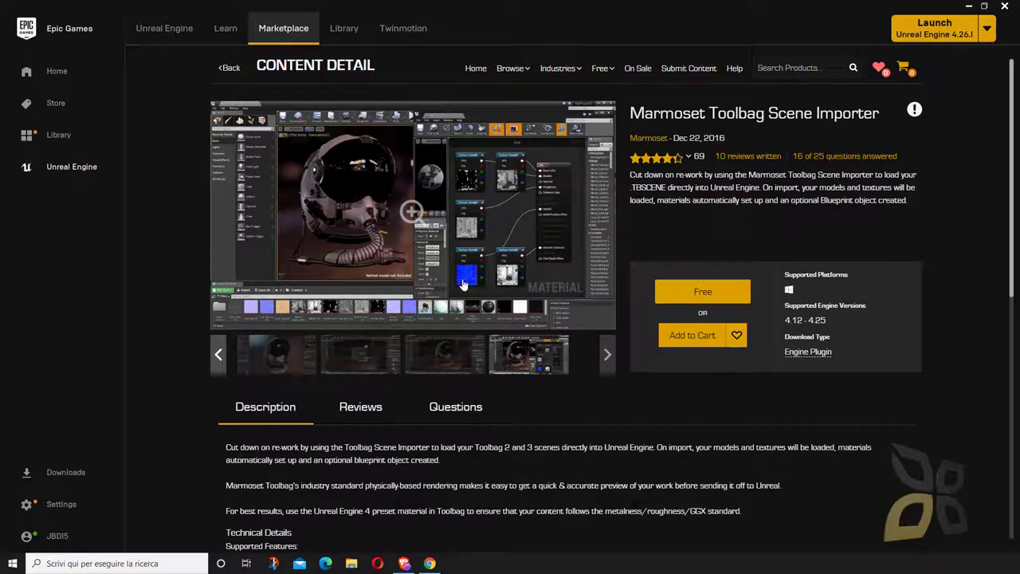
- Step back to the second screenshot, then bring up Chrome's 'unreal engine' Google results
left_click(449, 360)
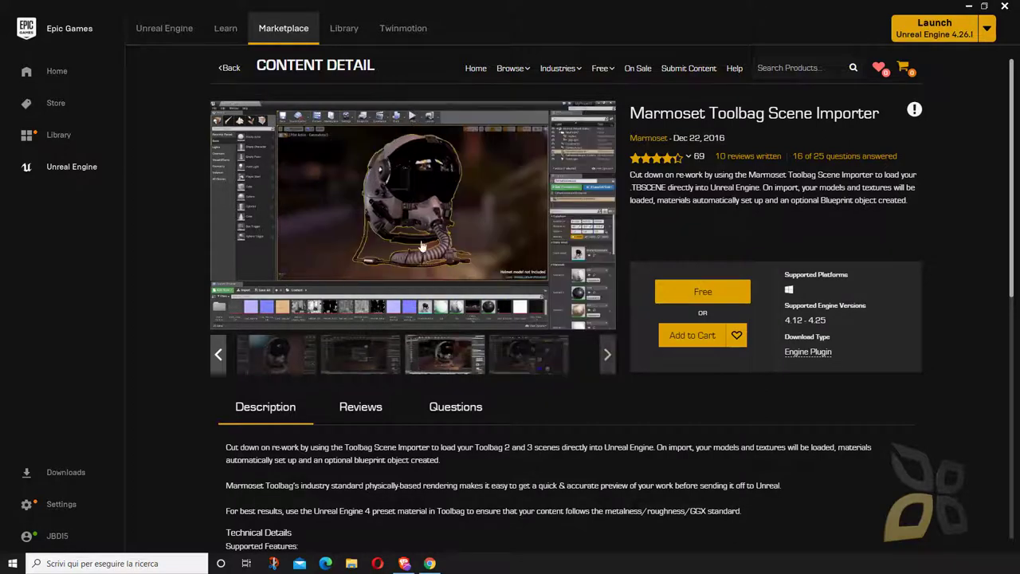
left_click(361, 355)
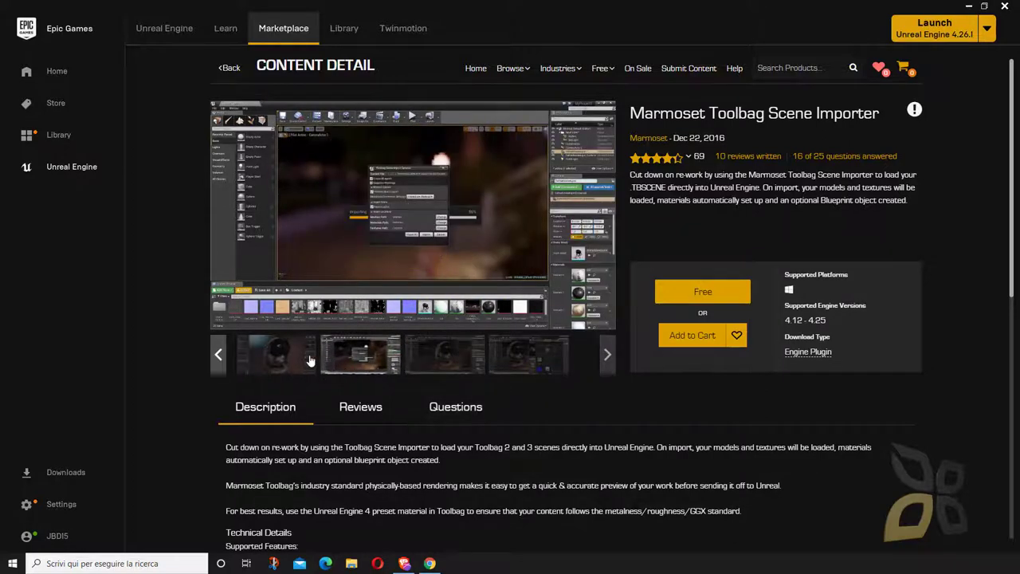
left_click(404, 563)
left_click(174, 10)
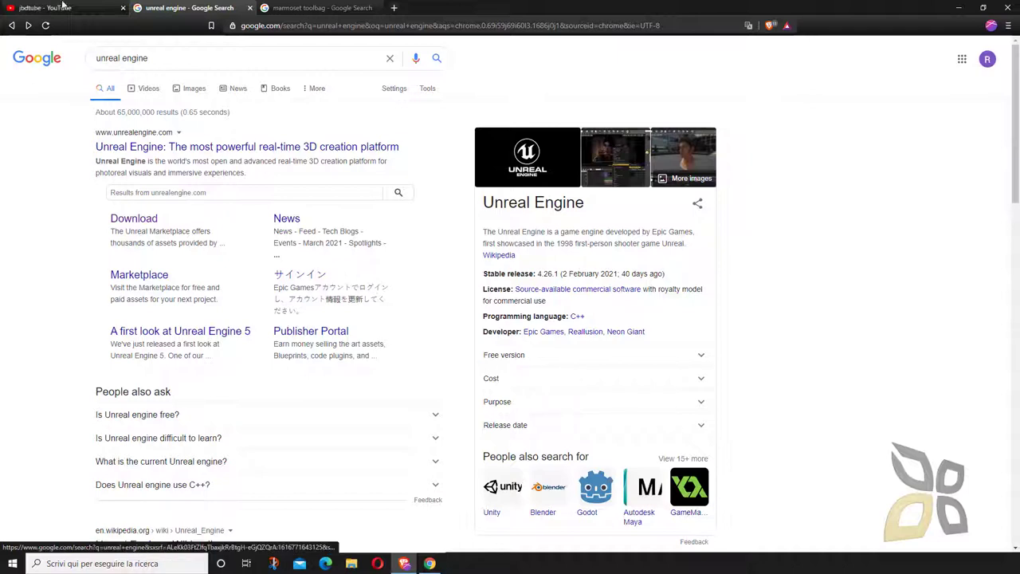
- Preview the Twinmotion Importer, architectural 3D and Source Control image results
left_click(192, 88)
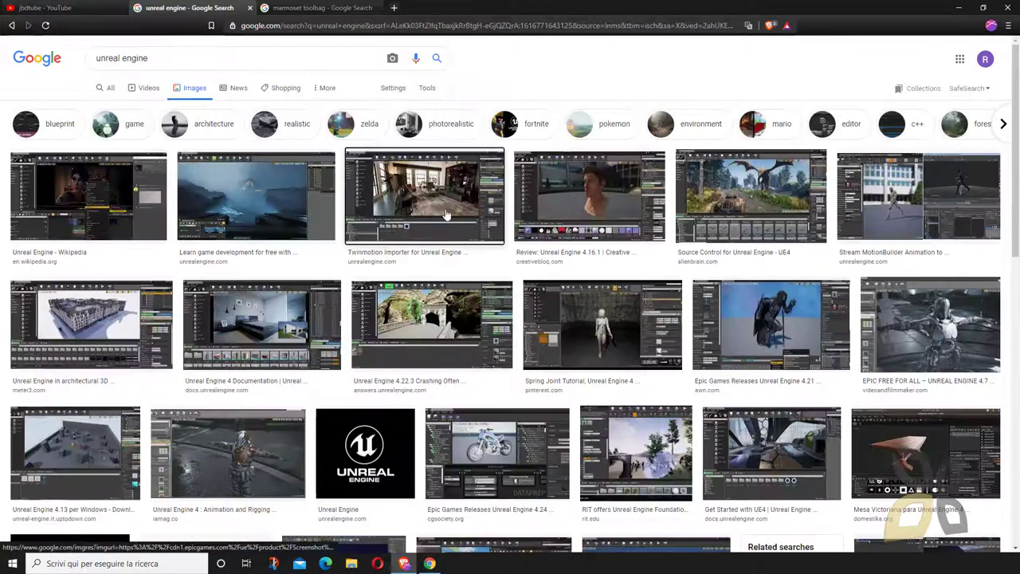
left_click(447, 216)
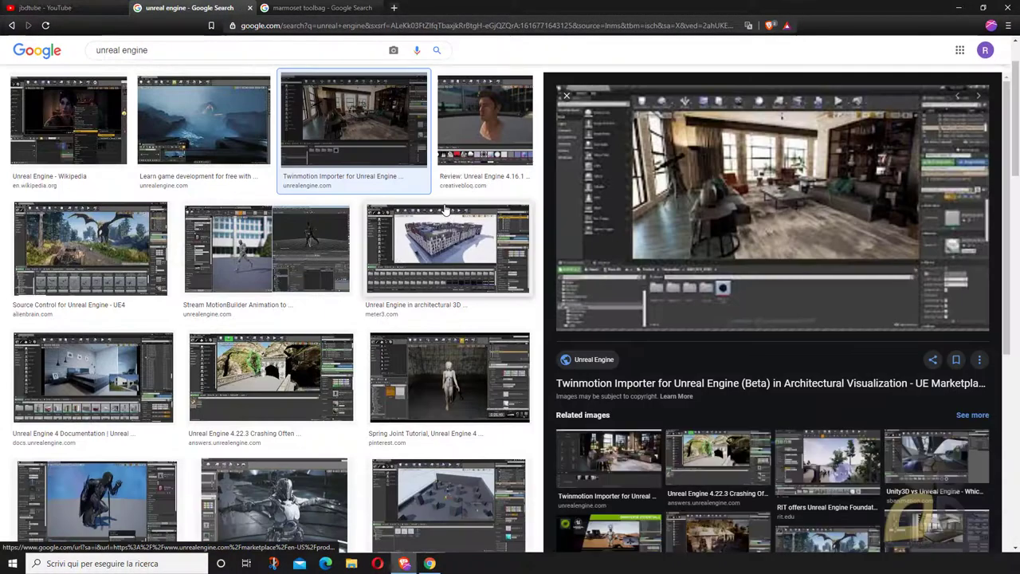
left_click(437, 239)
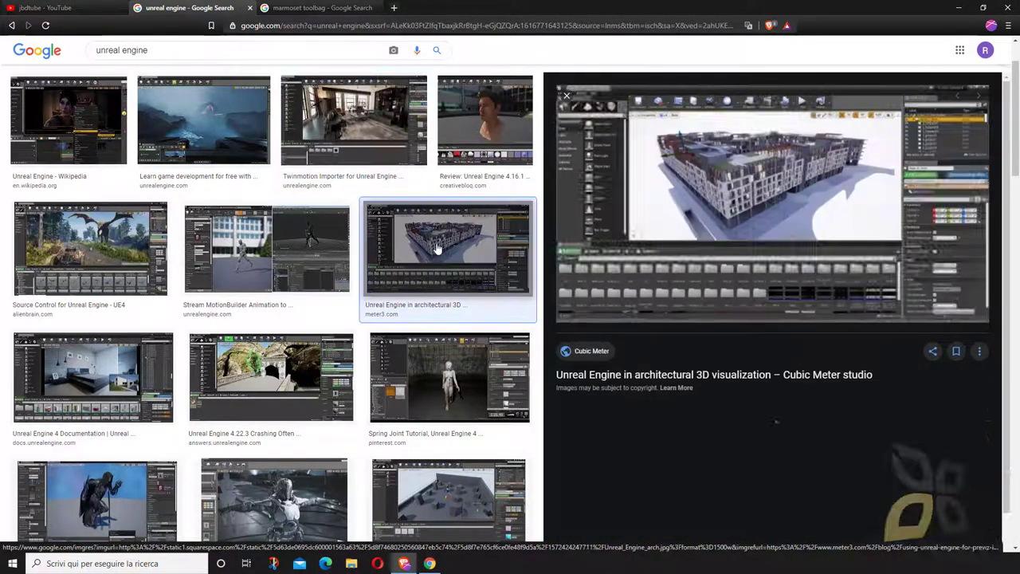
left_click(90, 247)
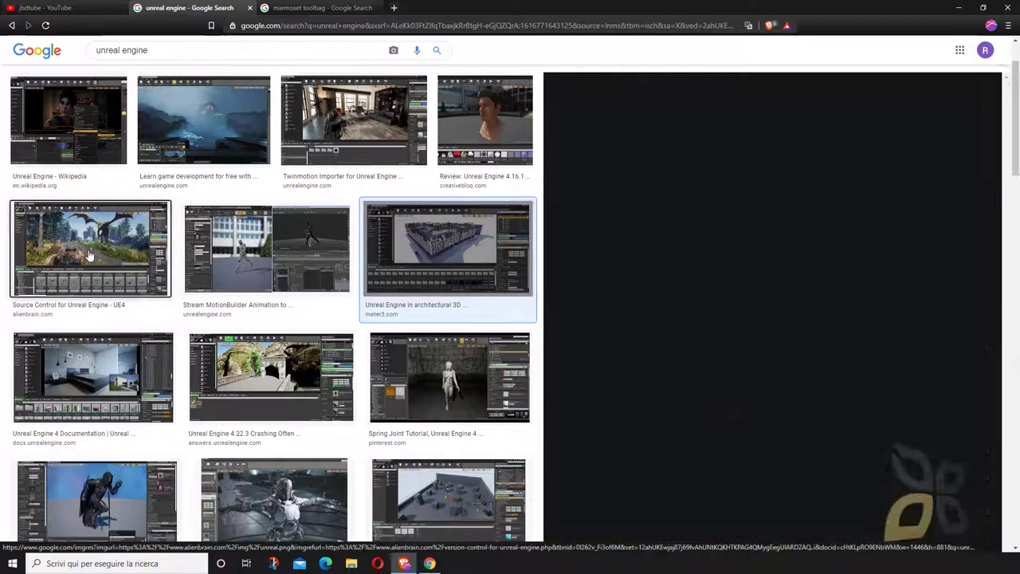
- Scroll the image grid, previewing the EPIC FREE FOR ALL and Unreal Engine 4.23 Cinema 4D images
scroll(254, 291, "down", 3)
left_click(254, 291)
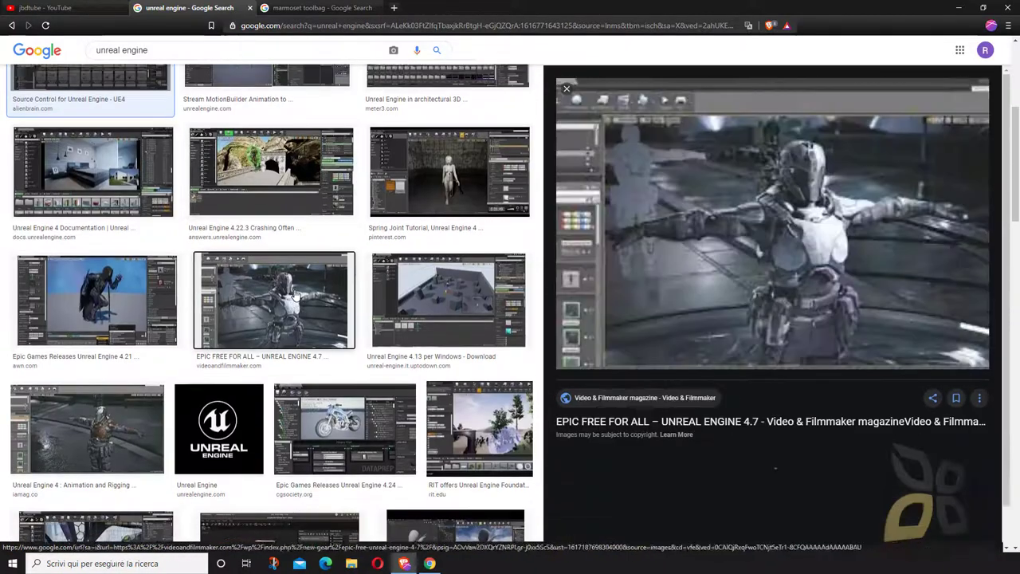
scroll(311, 295, "down", 3)
scroll(310, 295, "down", 2)
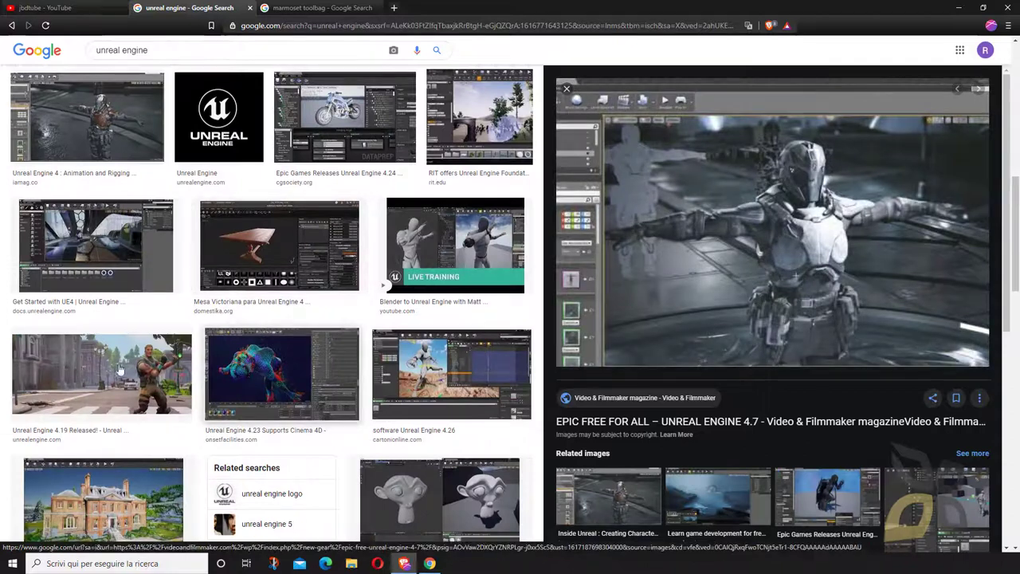
left_click(297, 392)
scroll(303, 391, "down", 2)
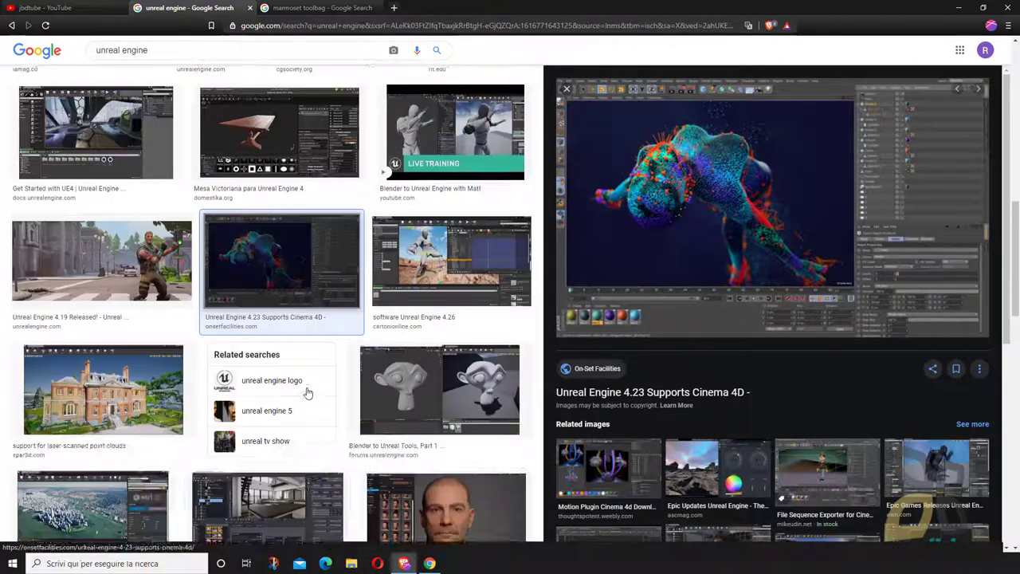
scroll(308, 391, "down", 3)
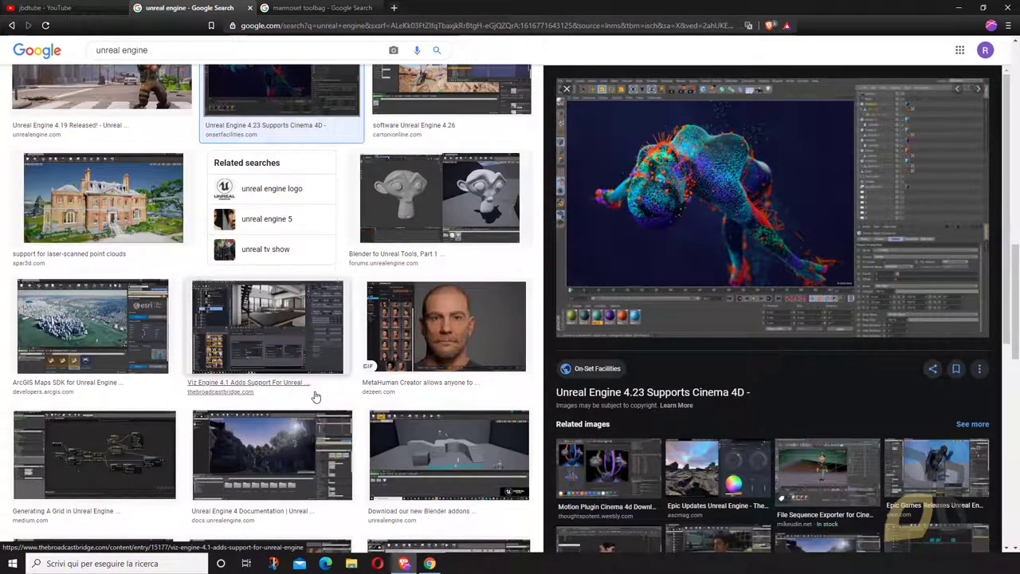
scroll(311, 406, "up", 4)
scroll(302, 319, "up", 4)
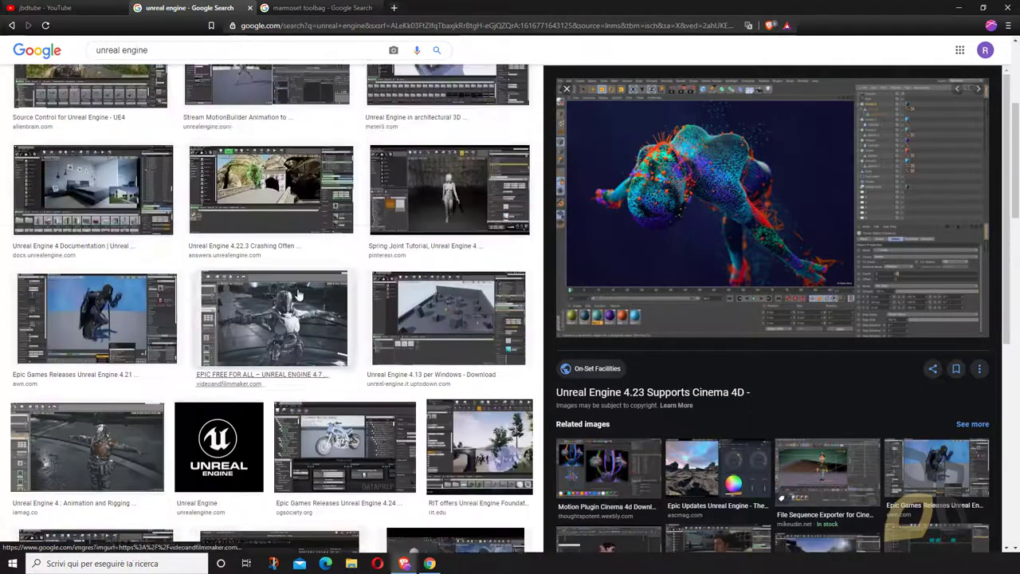
scroll(298, 295, "up", 3)
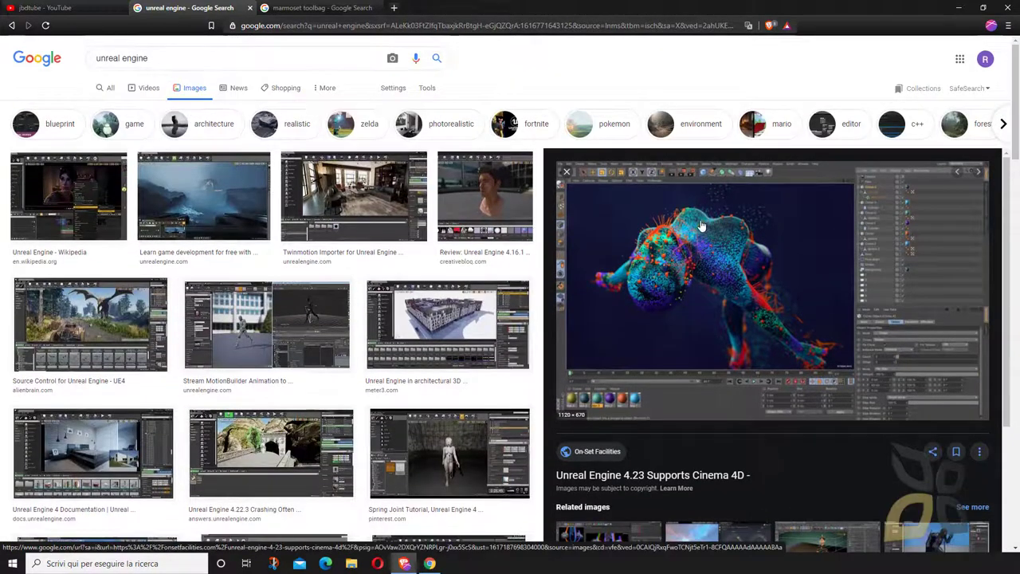
- Go back through the image previews to the All search results
left_click(12, 27)
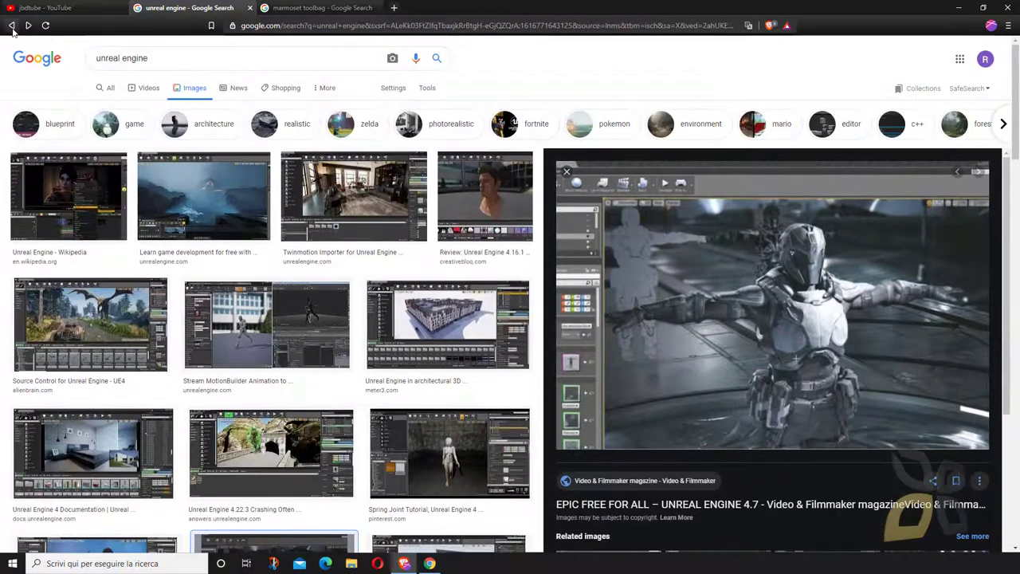
left_click(12, 26)
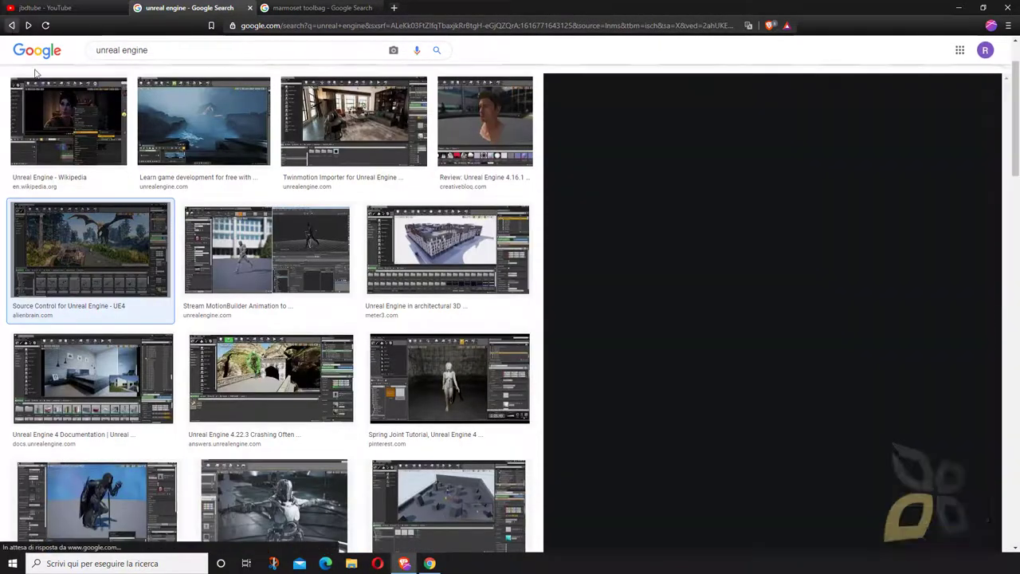
left_click(12, 26)
left_click(12, 26)
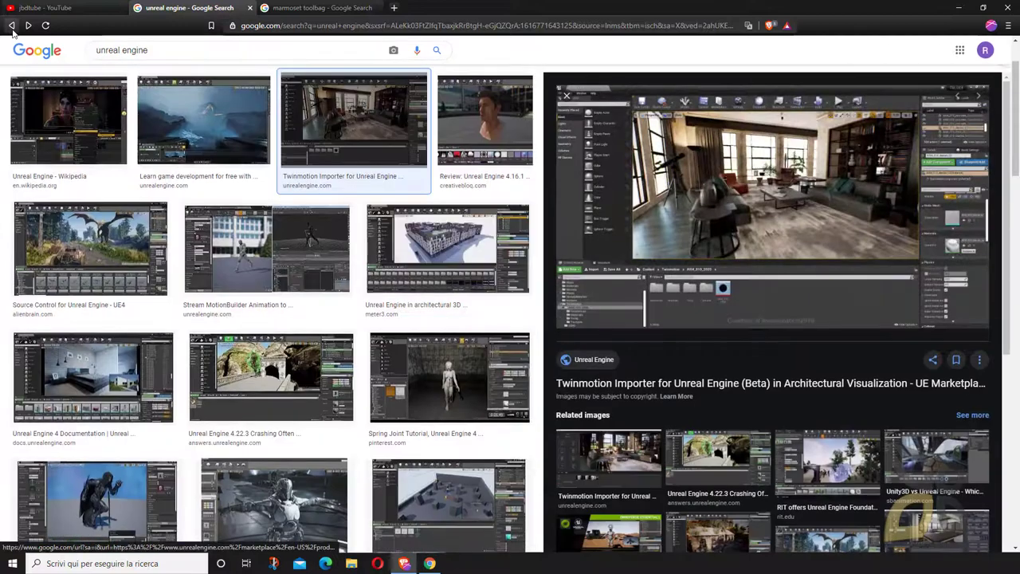
left_click(12, 25)
left_click(12, 26)
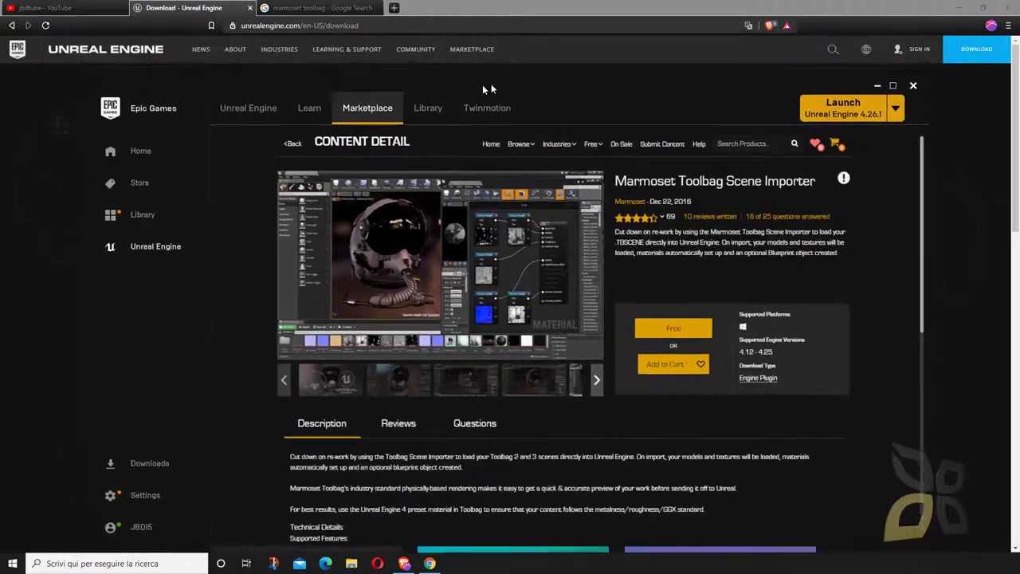
- Minimize the browser and Toolbag, nudge the launcher up, then show the 'marmoset toolbag' search tab
left_click(961, 11)
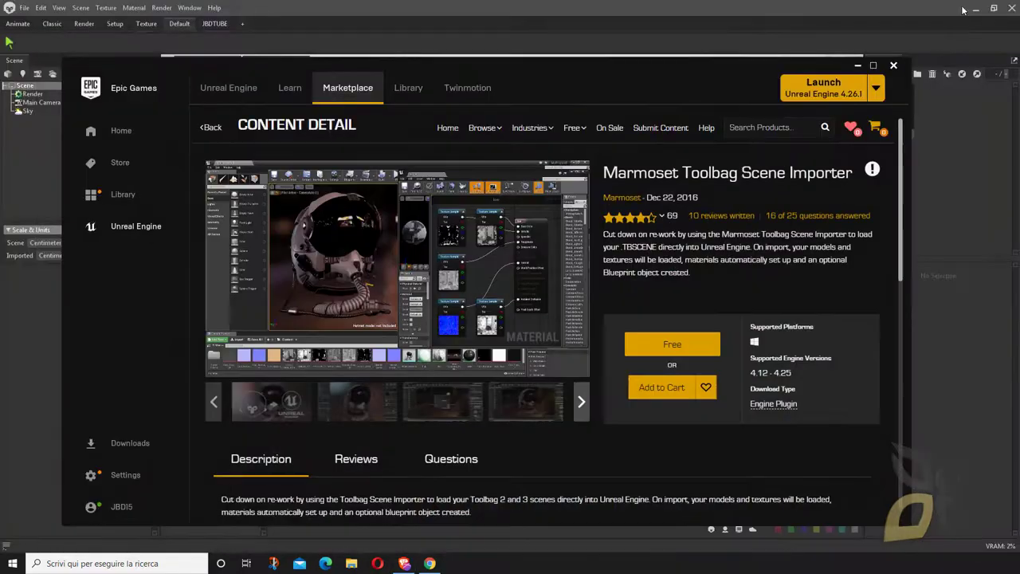
left_click(979, 11)
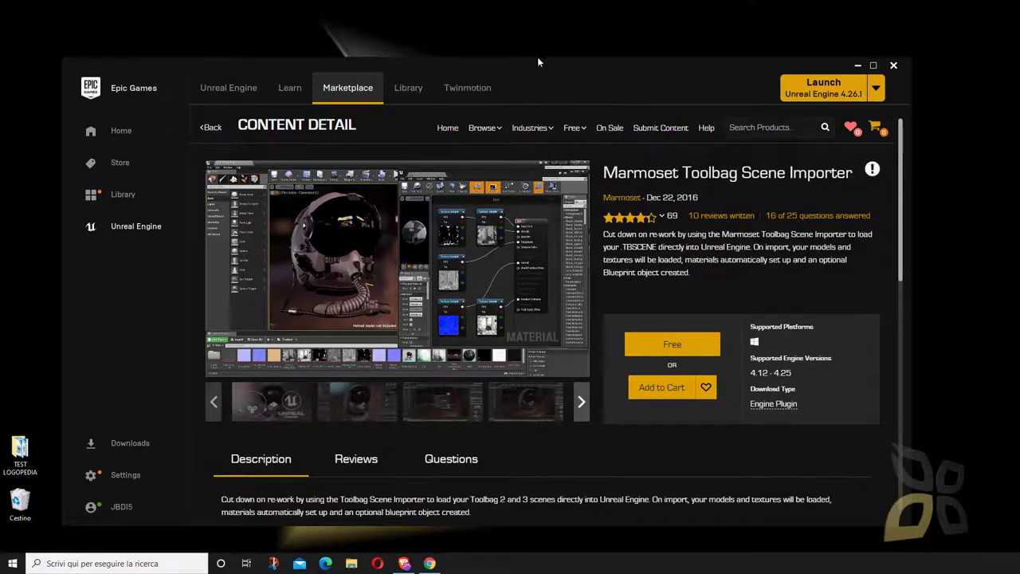
left_click_drag(547, 76, 549, 47)
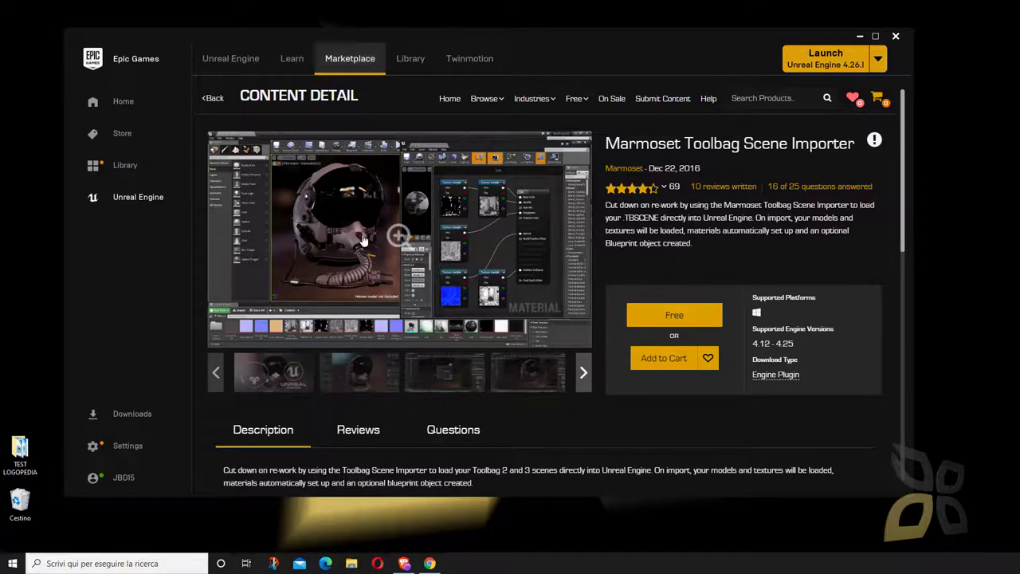
left_click(407, 564)
left_click(319, 8)
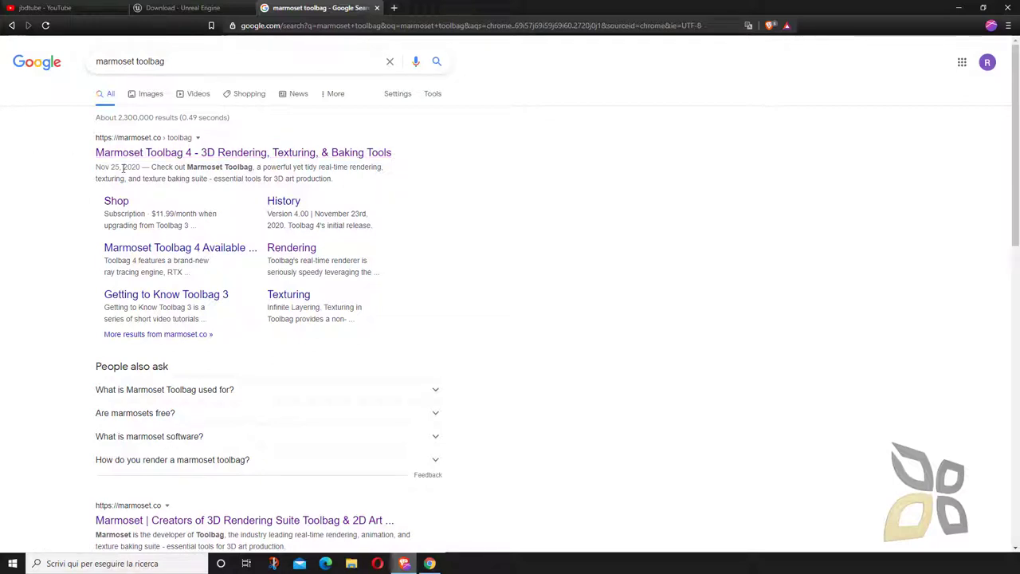
- Scroll through the marmoset toolbag image results
left_click(154, 97)
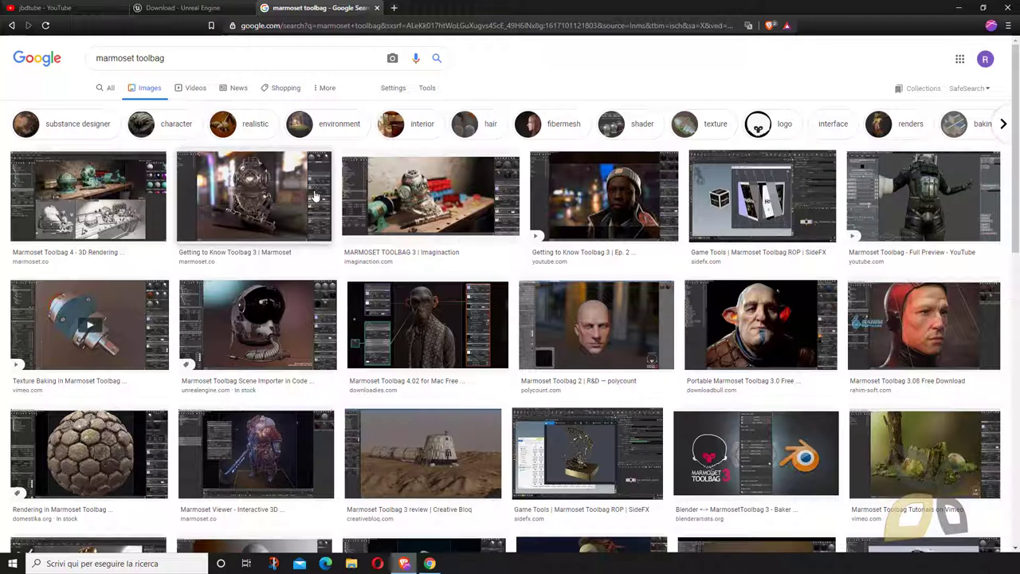
scroll(315, 195, "down", 3)
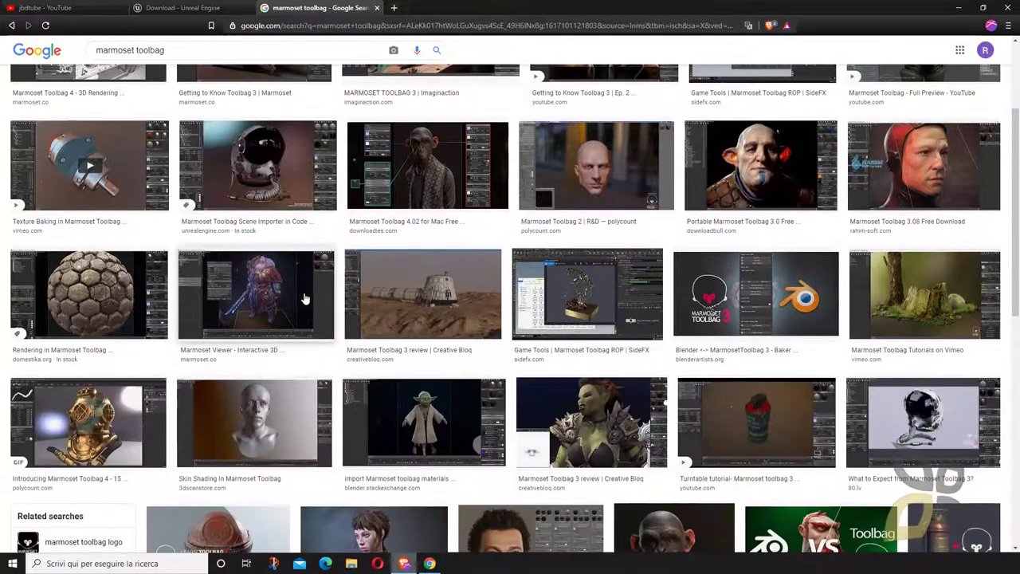
scroll(305, 300, "down", 3)
scroll(304, 297, "down", 3)
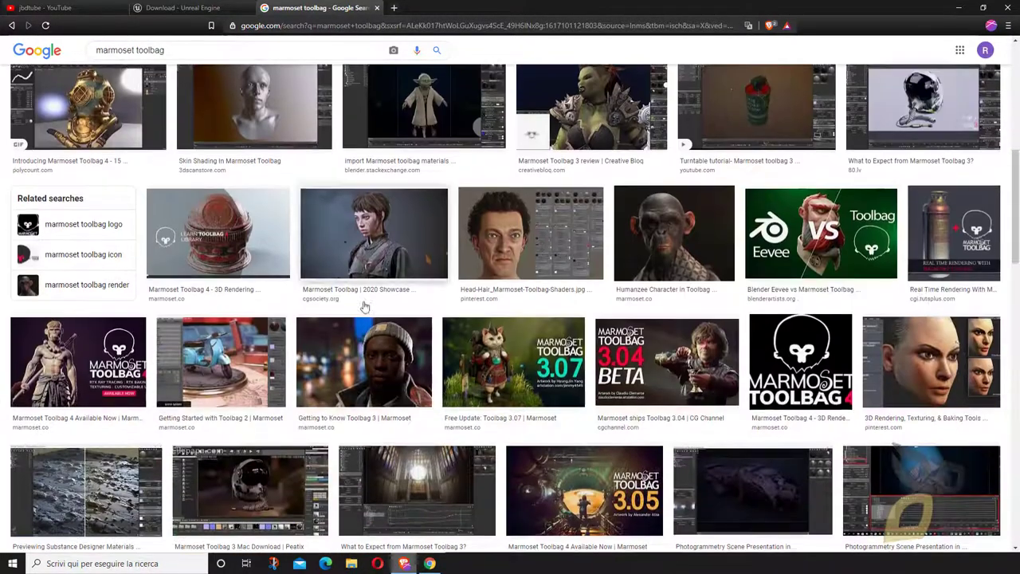
scroll(192, 323, "up", 3)
scroll(184, 314, "up", 5)
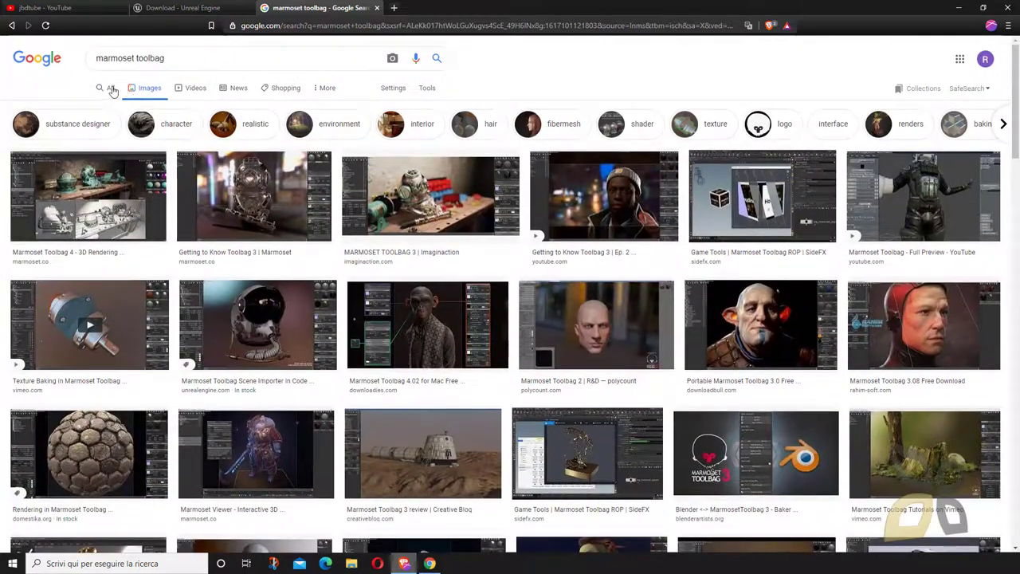
- Return to the web results, select the query, then switch to the YouTube channel tab
left_click(115, 91)
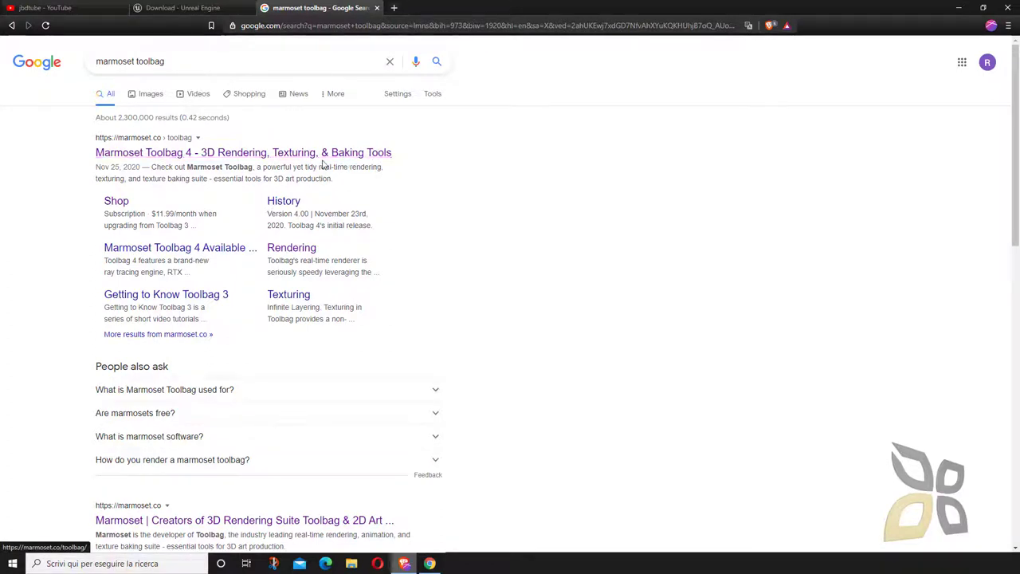
triple_click(108, 61)
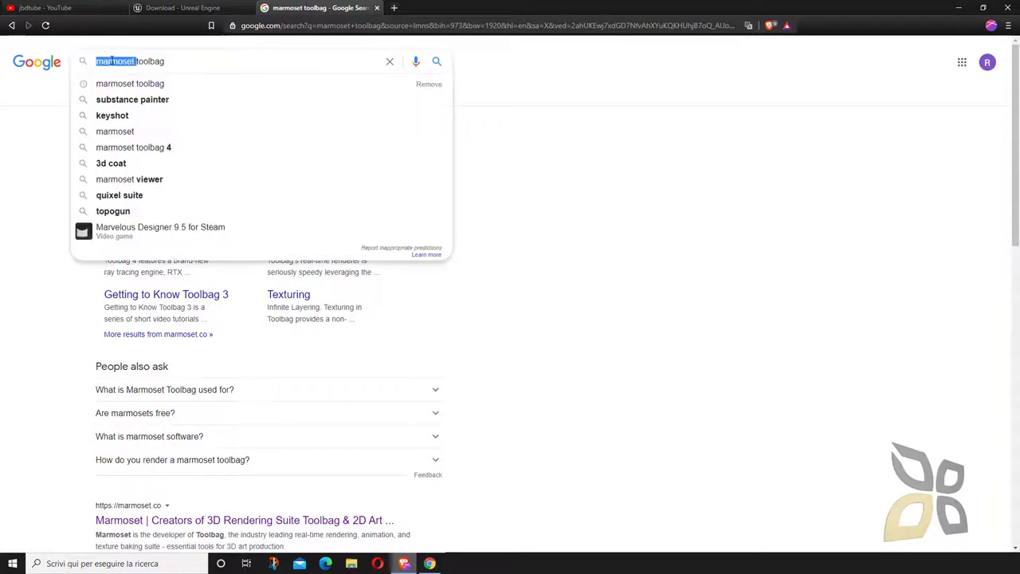
left_click(44, 155)
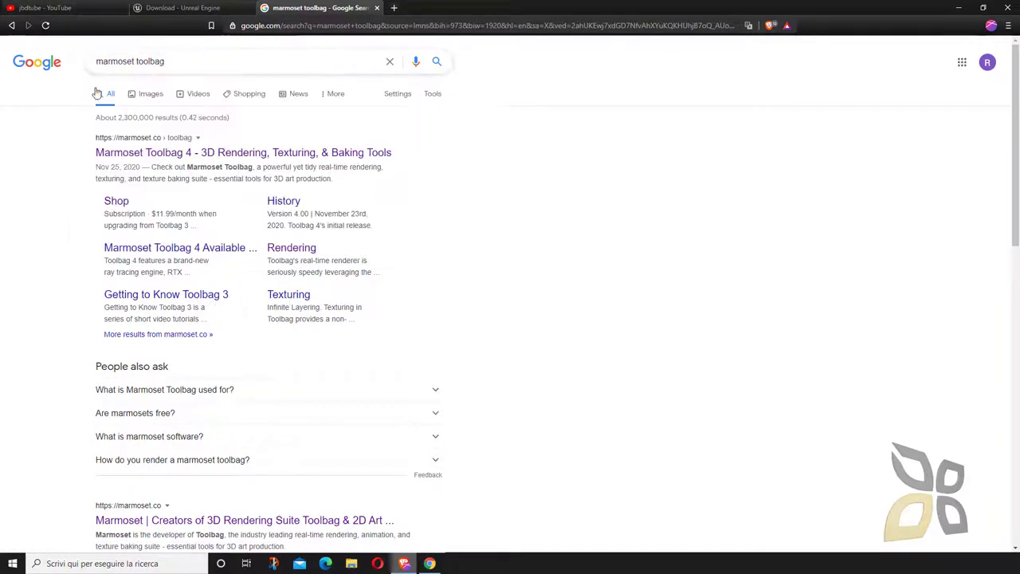
left_click(42, 8)
- Search the YouTube channel's videos for 'substance'
left_click(703, 274)
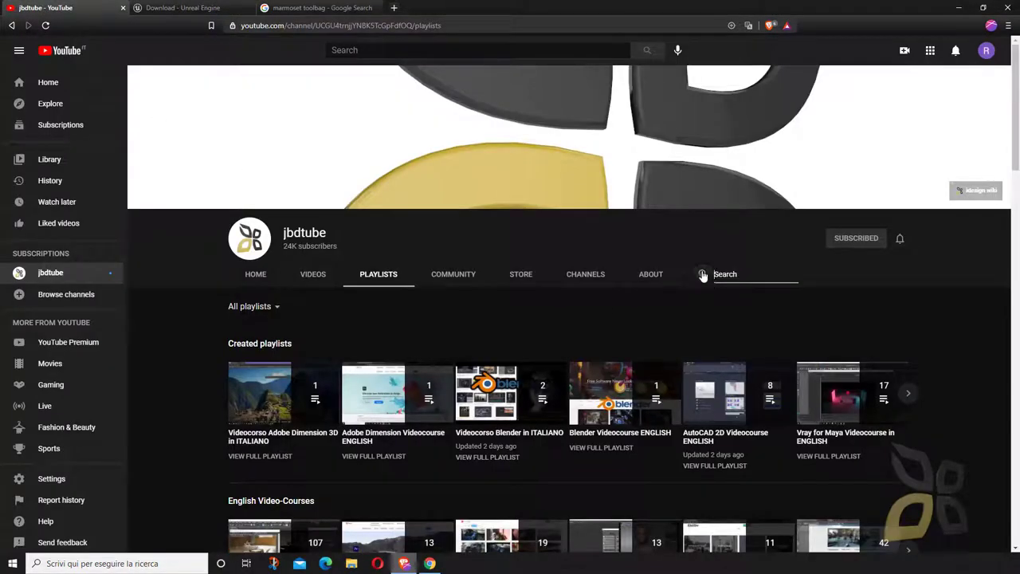
type("sub")
type("stance")
key("Return")
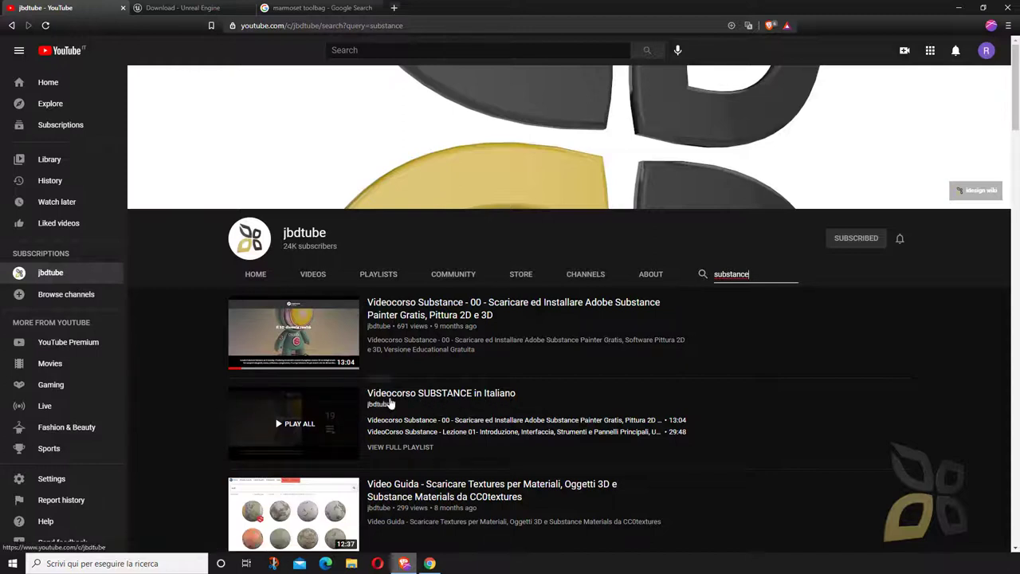
- Replace the channel search term with 'armorpaint' and search again
double_click(731, 273)
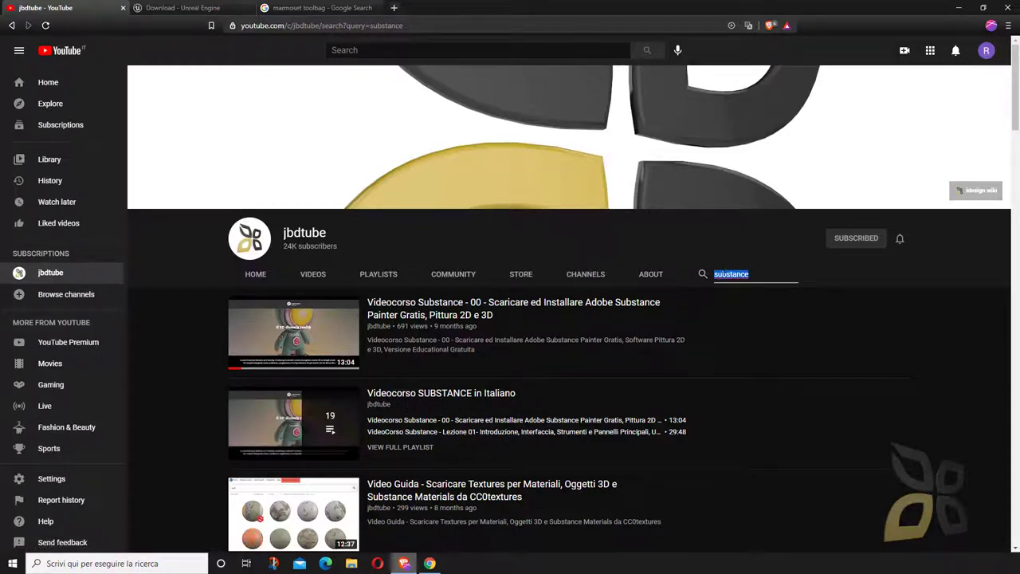
type("ar")
type("nt")
key("Return")
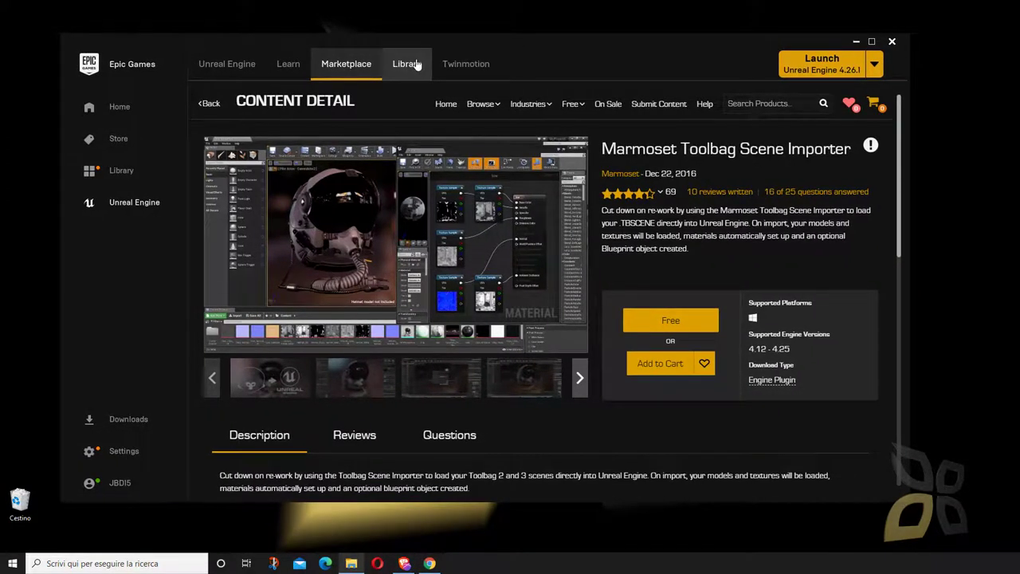
- On the Unreal Engine tab choose 4.26.1 as the launch version, then go to Twinmotion
left_click(437, 108)
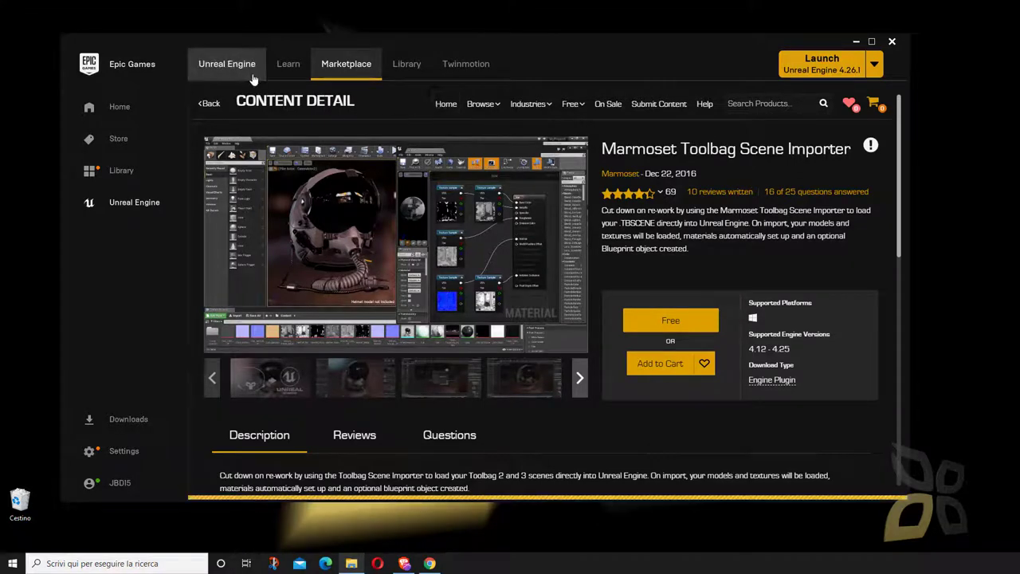
left_click(230, 70)
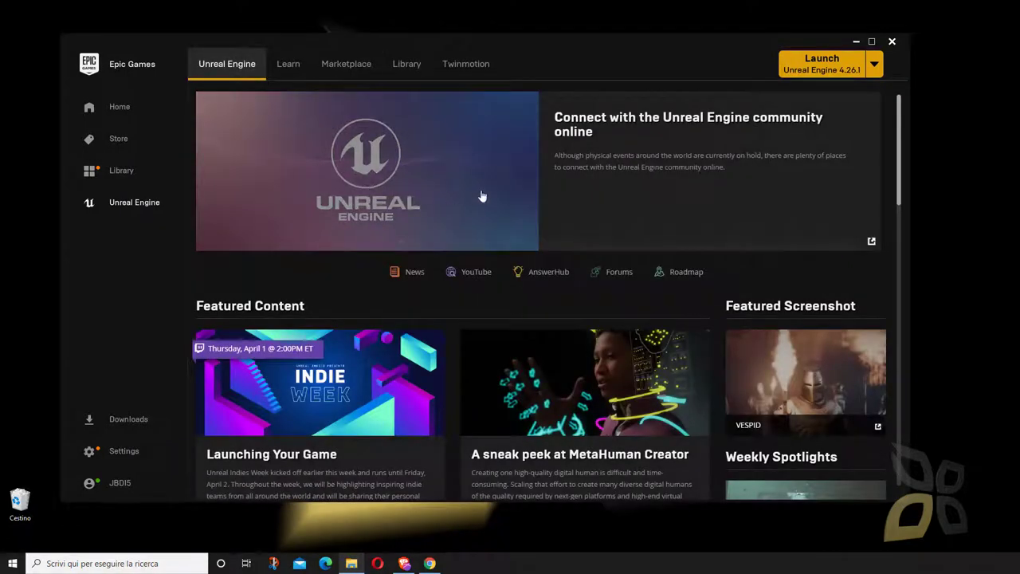
left_click(874, 68)
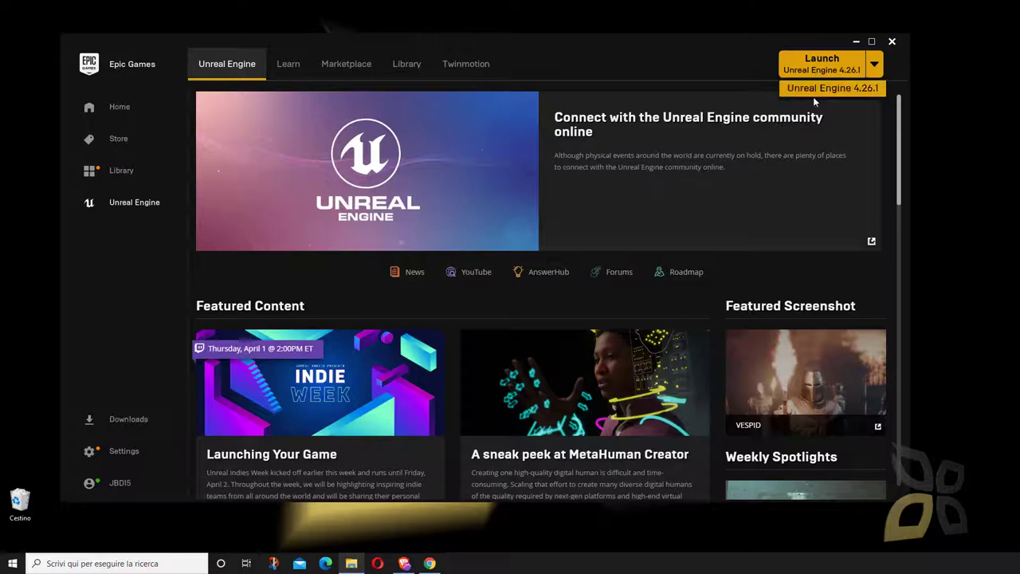
left_click(832, 88)
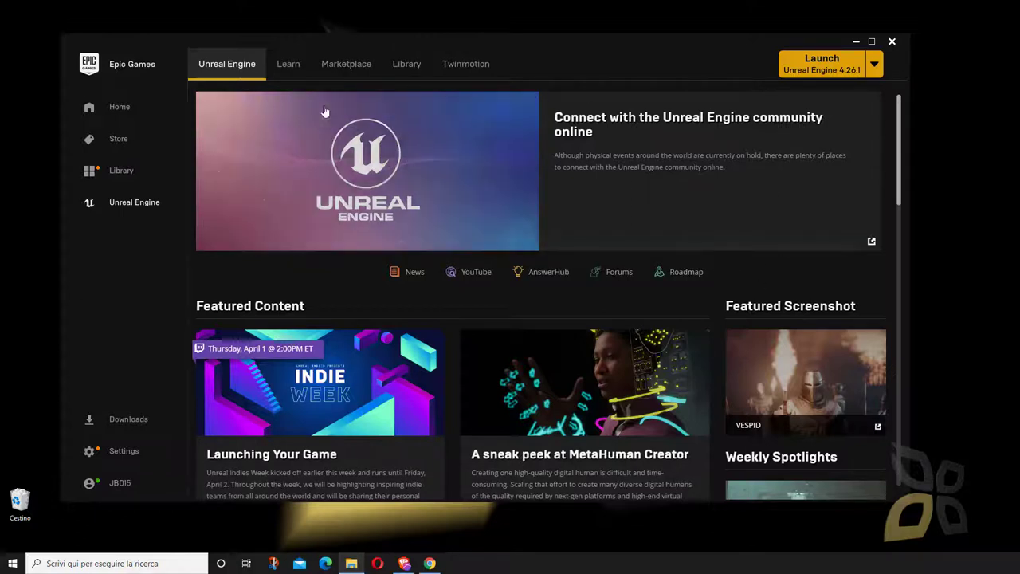
left_click(464, 68)
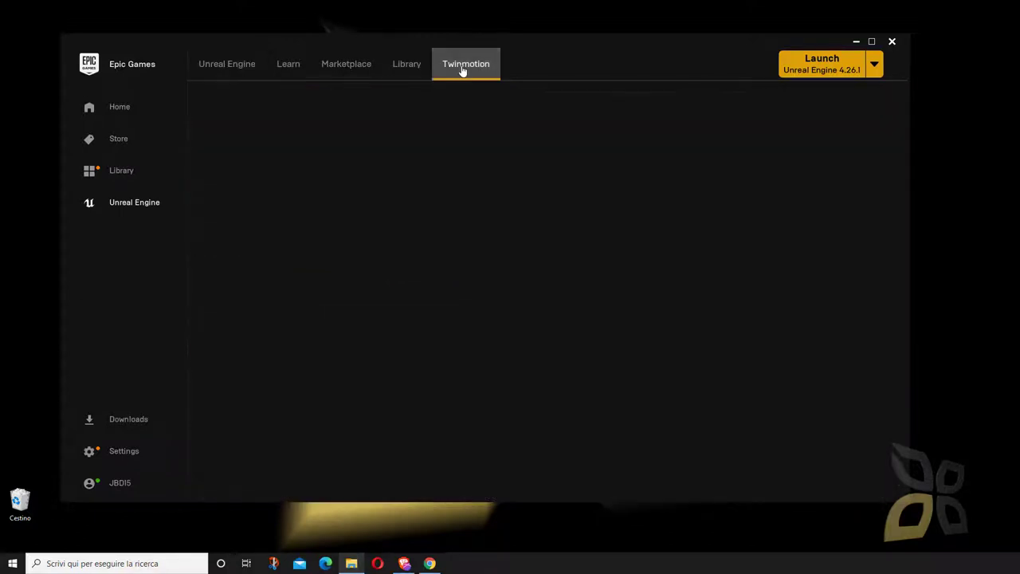
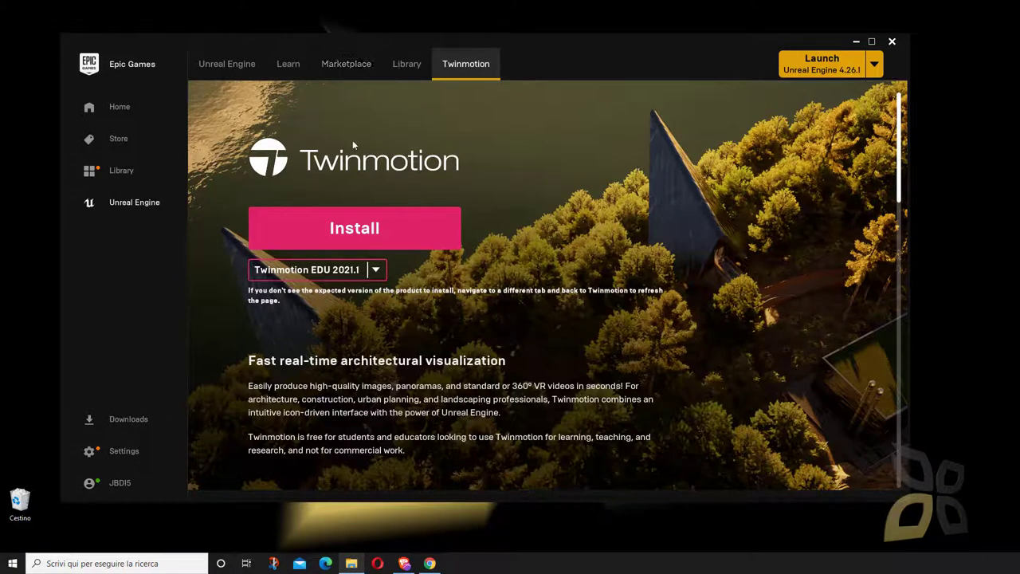
- Browse the Unreal Engine Library's engine version 4.26.1, five projects and Vault assets
left_click(407, 64)
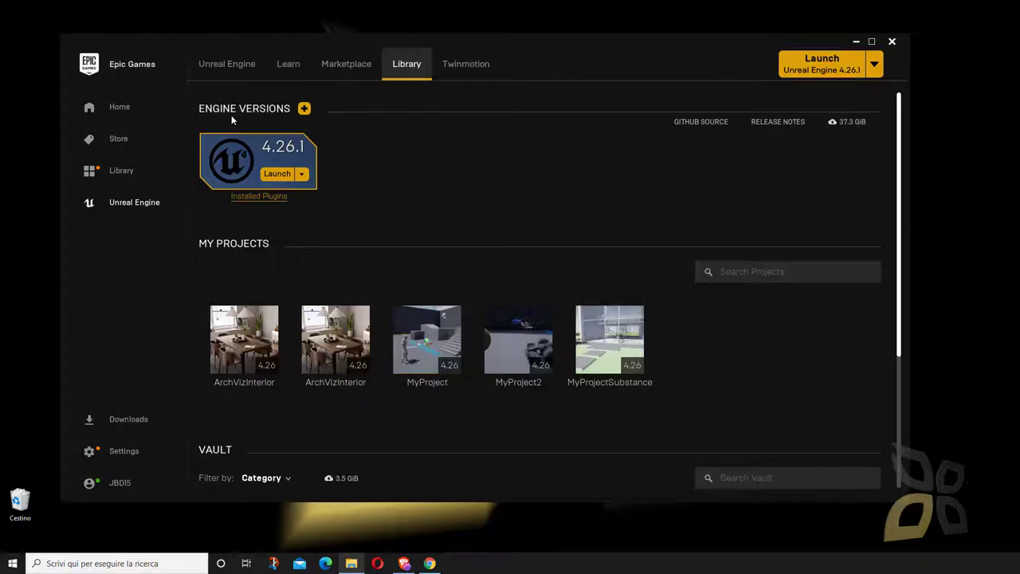
scroll(305, 234, "down", 2)
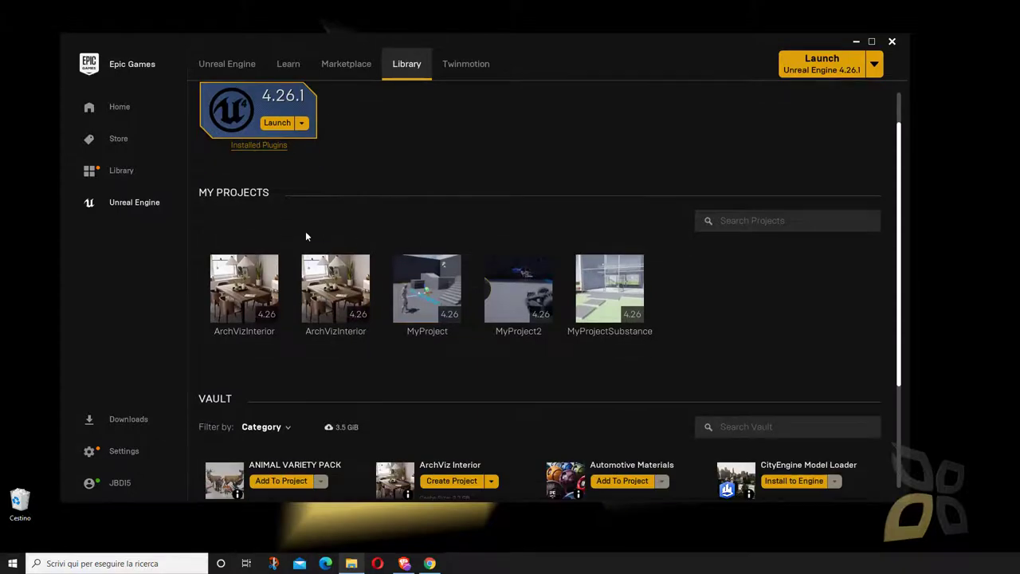
scroll(518, 311, "down", 3)
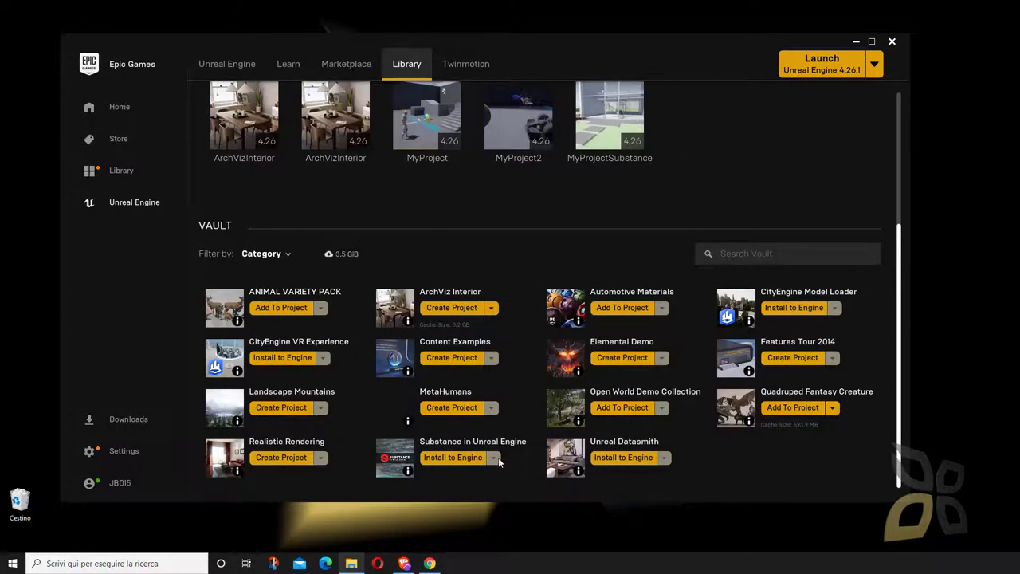
scroll(519, 424, "up", 2)
scroll(320, 218, "up", 3)
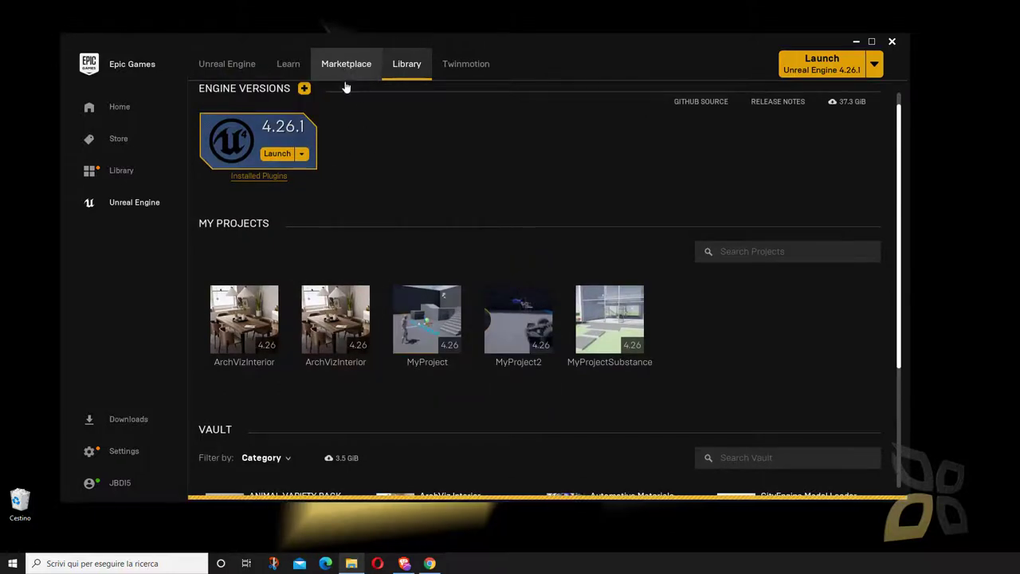
- Search the Marketplace for 'marmoset' and open the Marmoset Toolbag Scene Importer details page
left_click(342, 70)
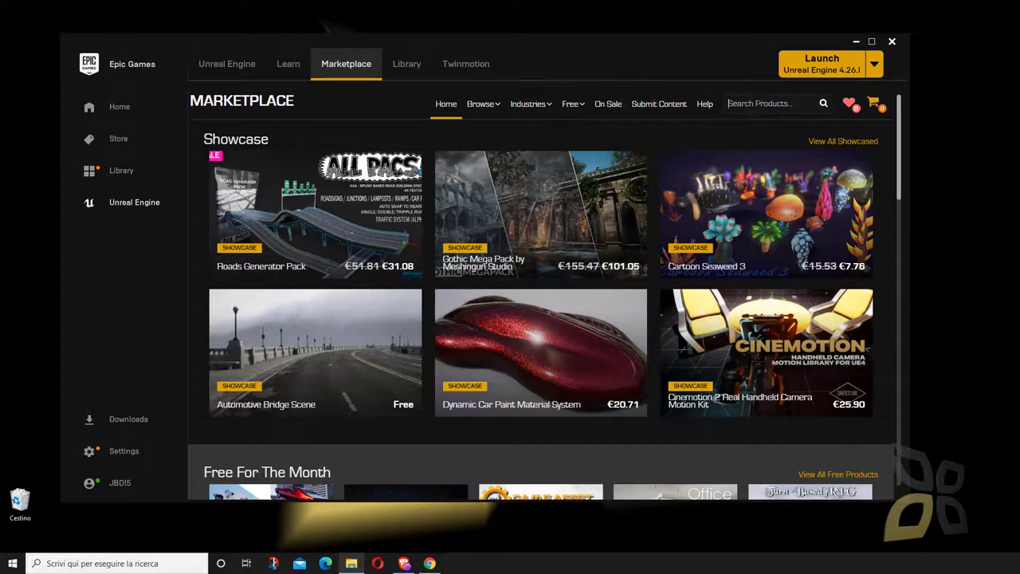
type("marmoset")
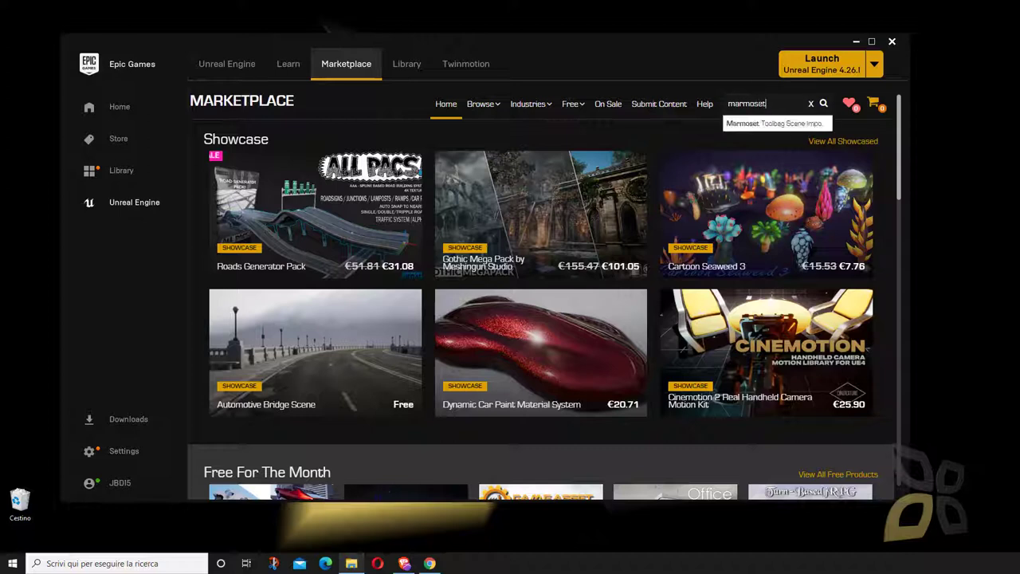
key("Return")
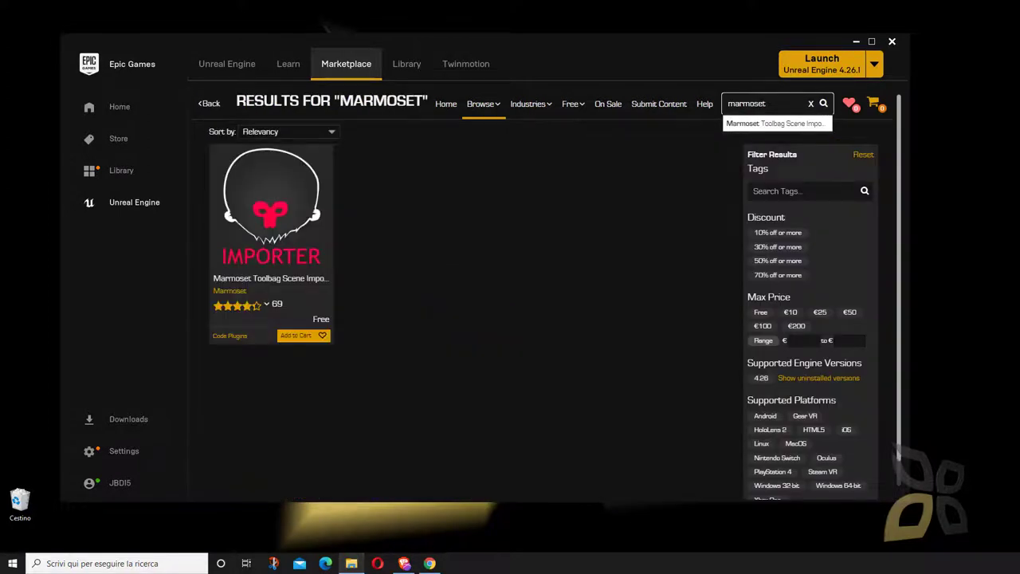
left_click(508, 246)
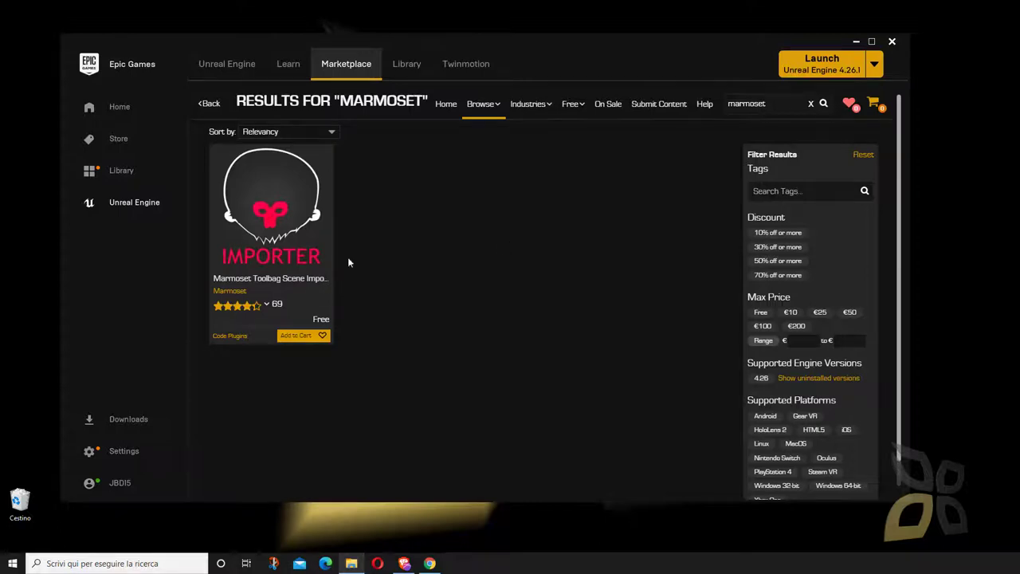
left_click(797, 106)
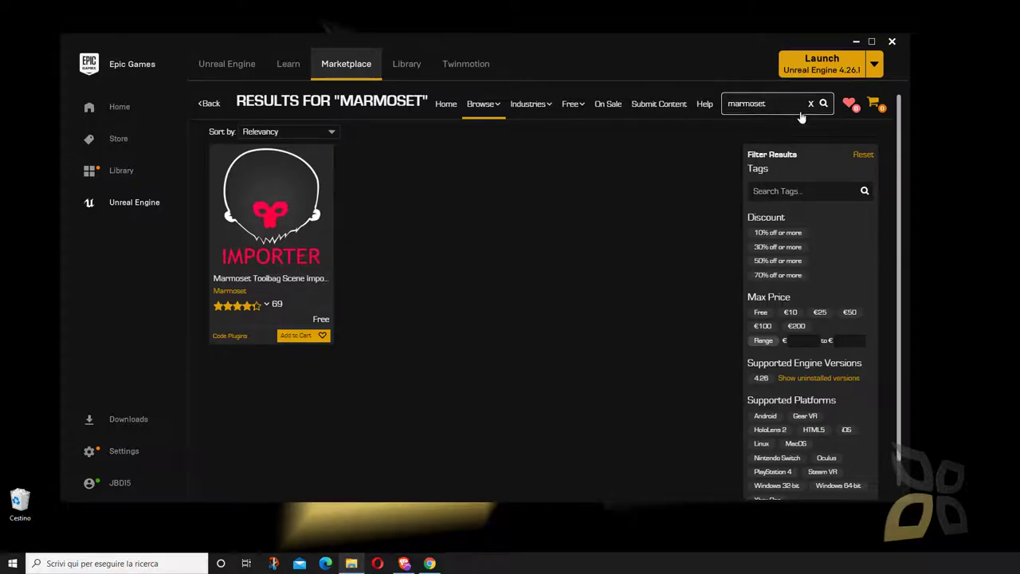
key("Return")
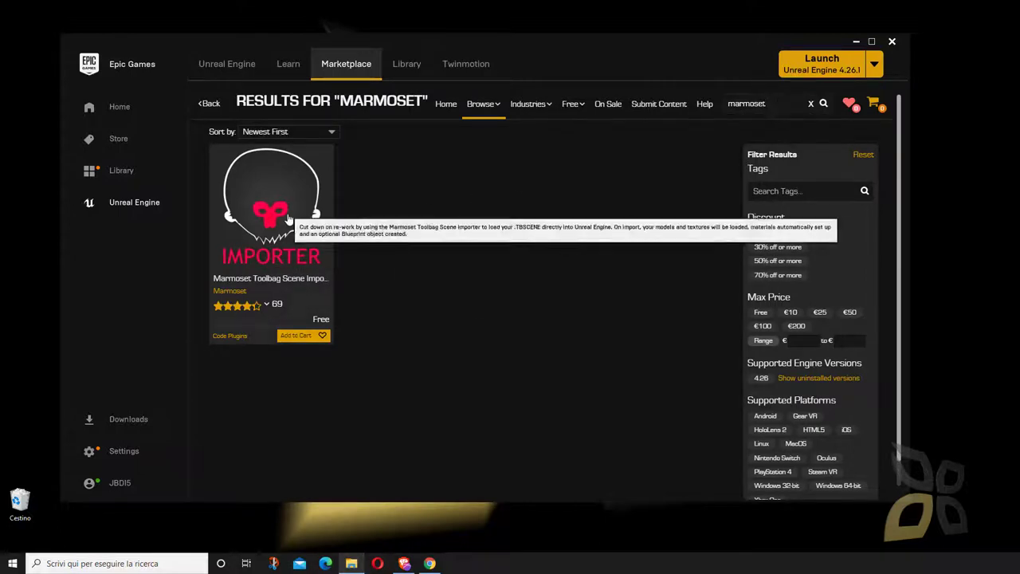
left_click(299, 219)
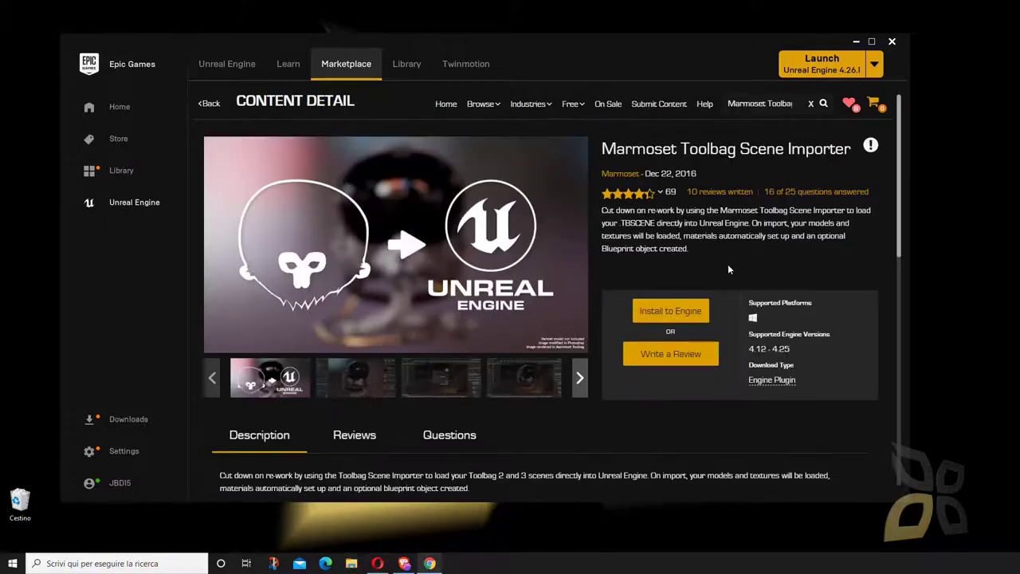
- Install the Marmoset Toolbag Scene Importer to engine 4.25, repeating the install from the Vault
left_click(658, 315)
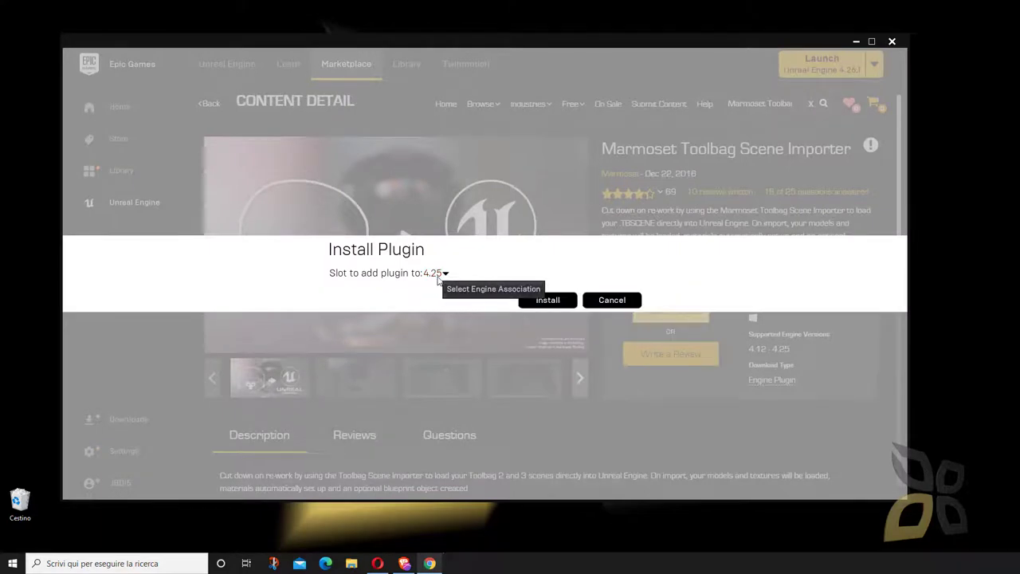
left_click(535, 303)
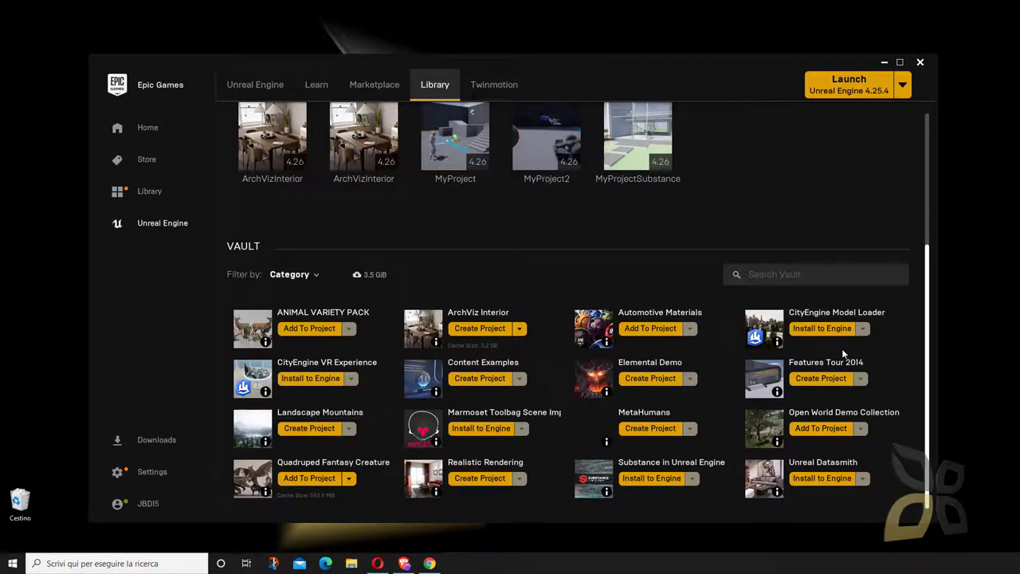
left_click(496, 430)
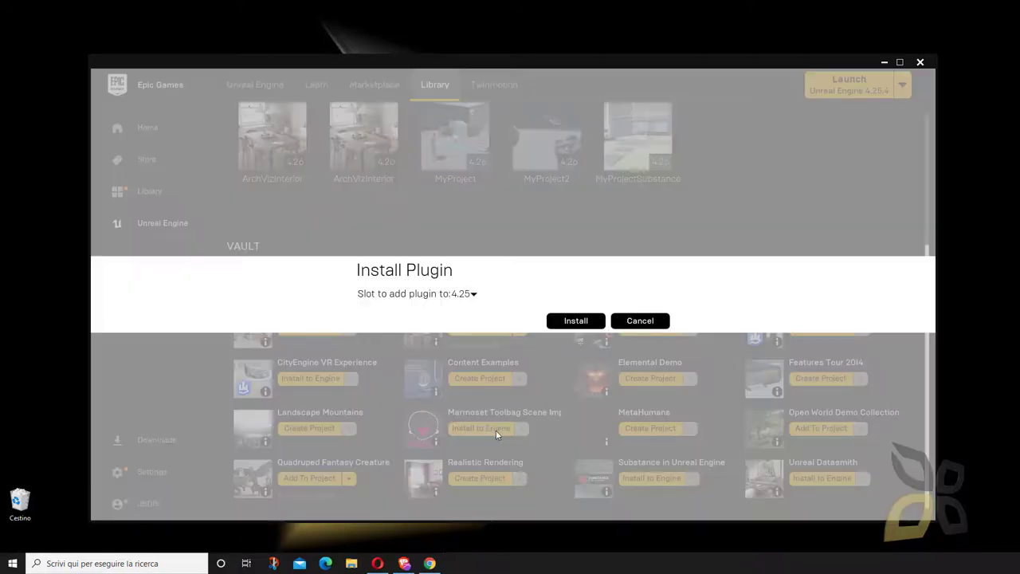
left_click(574, 320)
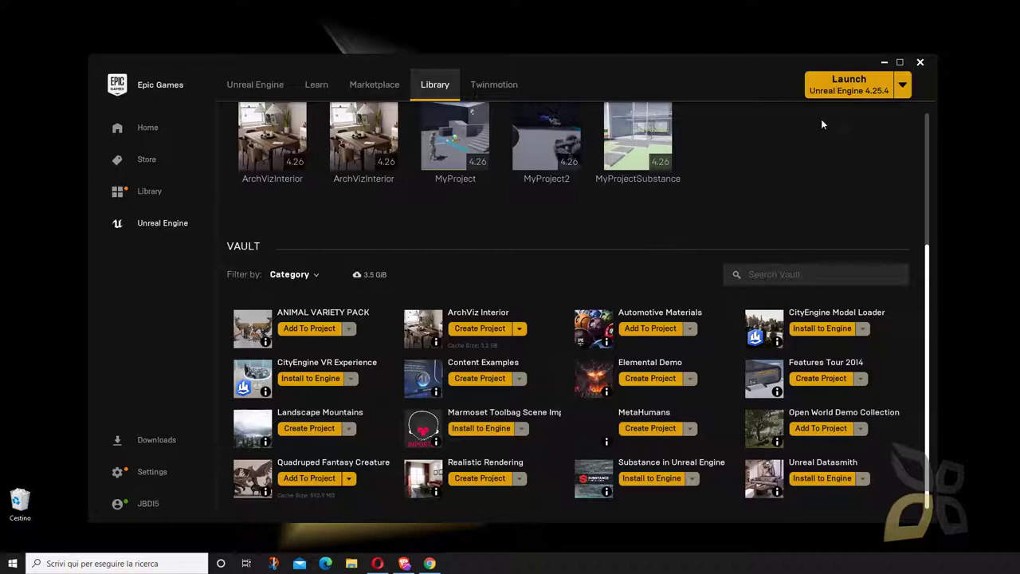
- Launch Unreal Engine 4.25.4 and open Marmoset Toolbag 4 from the Start menu
left_click(839, 93)
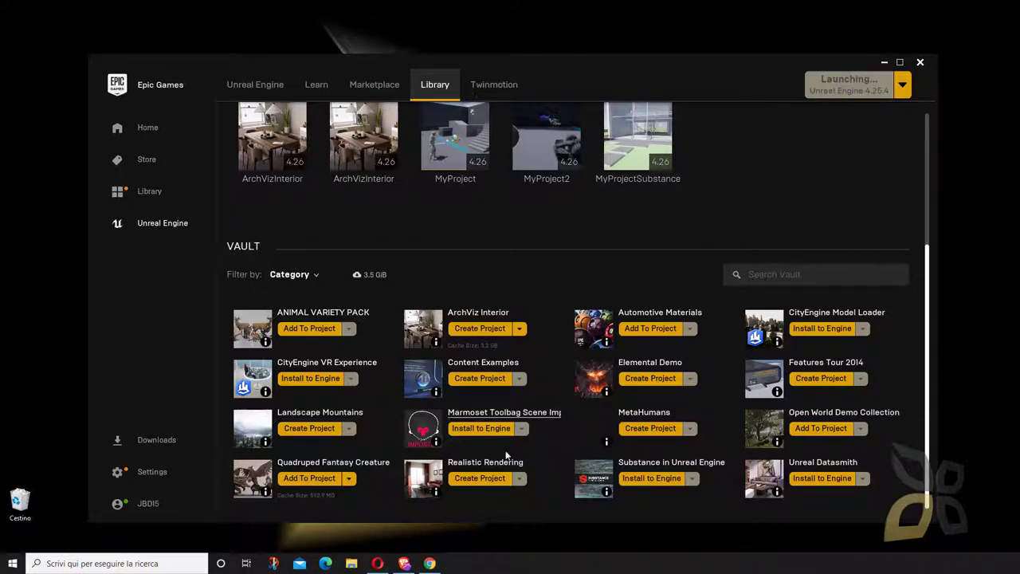
left_click(13, 563)
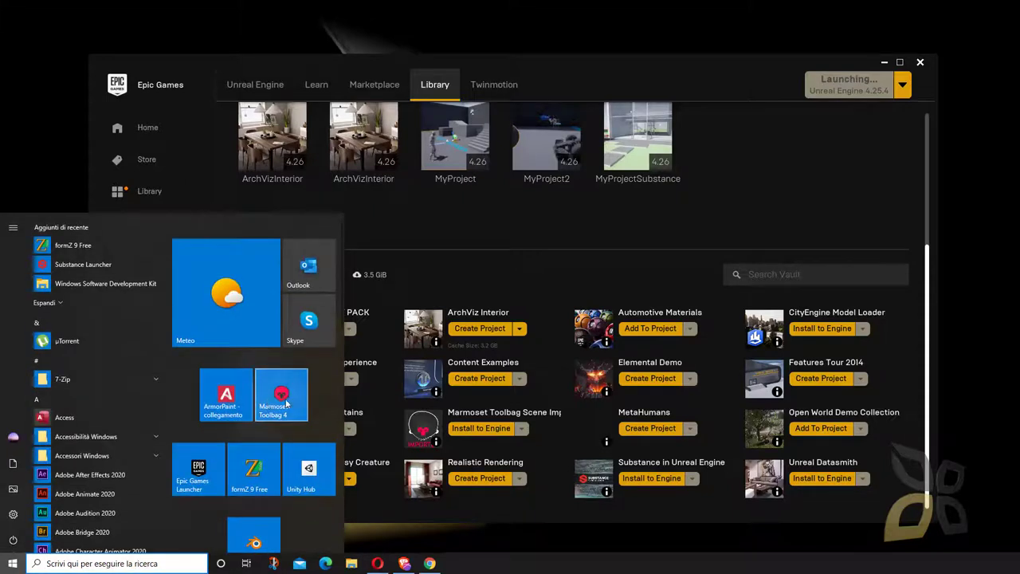
left_click(442, 226)
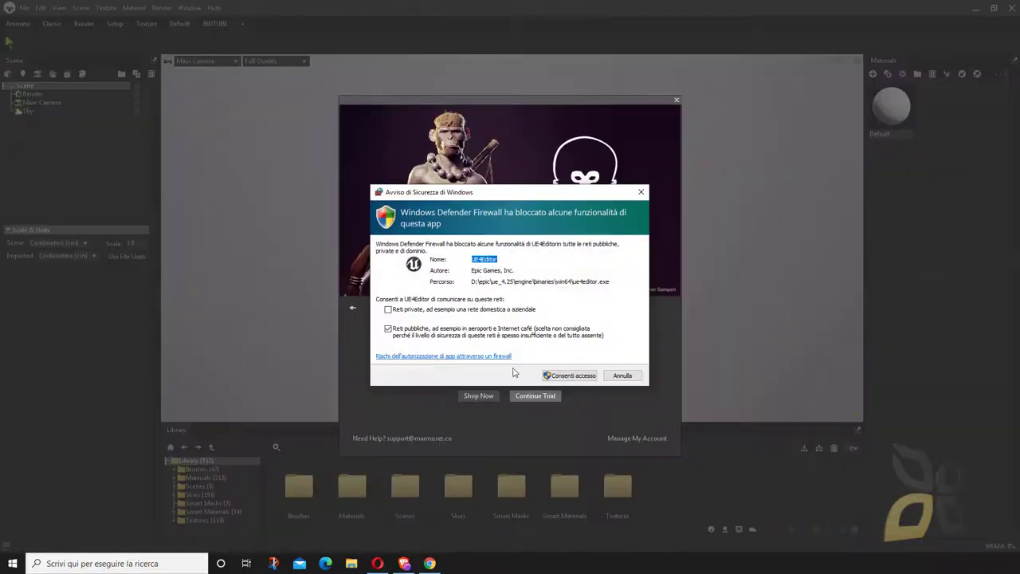
- Dismiss the firewall alert, continue the trial, and load GI Room from the Library's Scenes folder
left_click(623, 378)
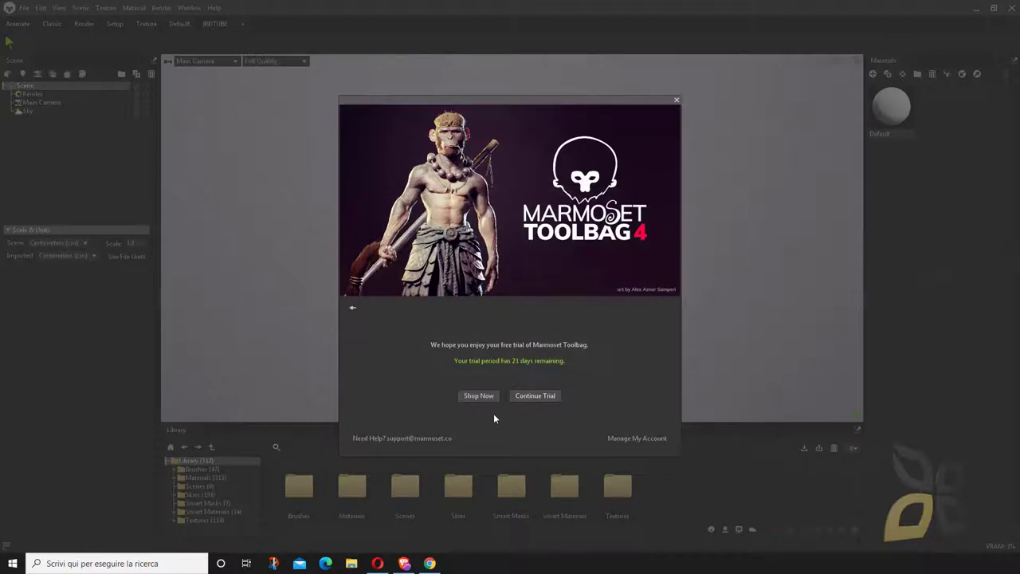
left_click(525, 398)
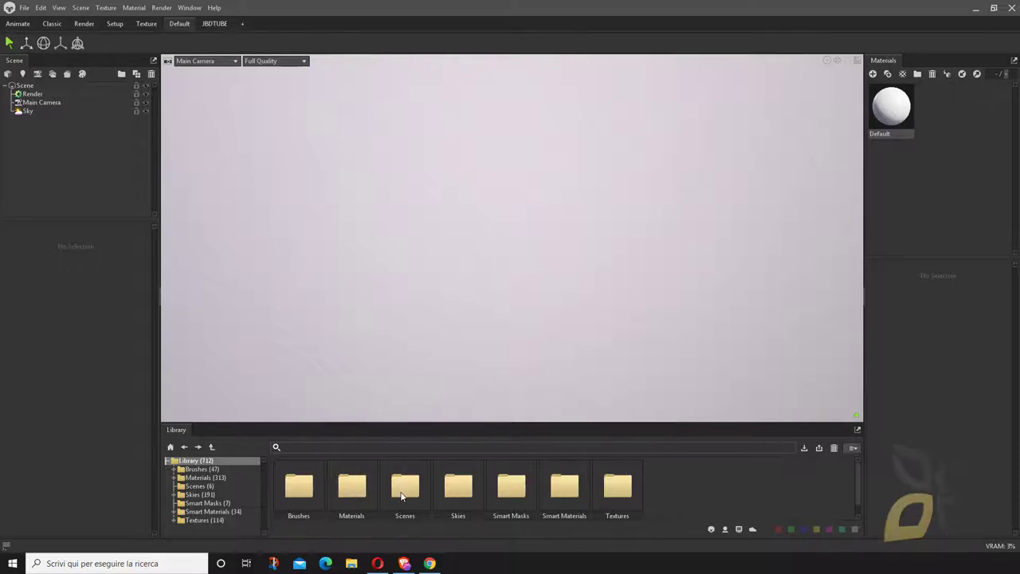
left_click(198, 6)
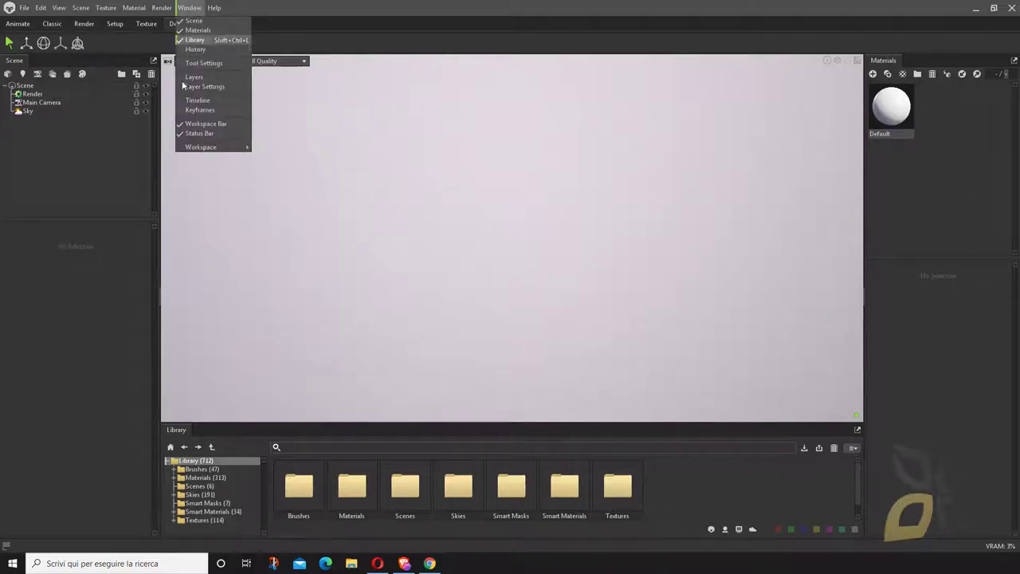
left_click(212, 431)
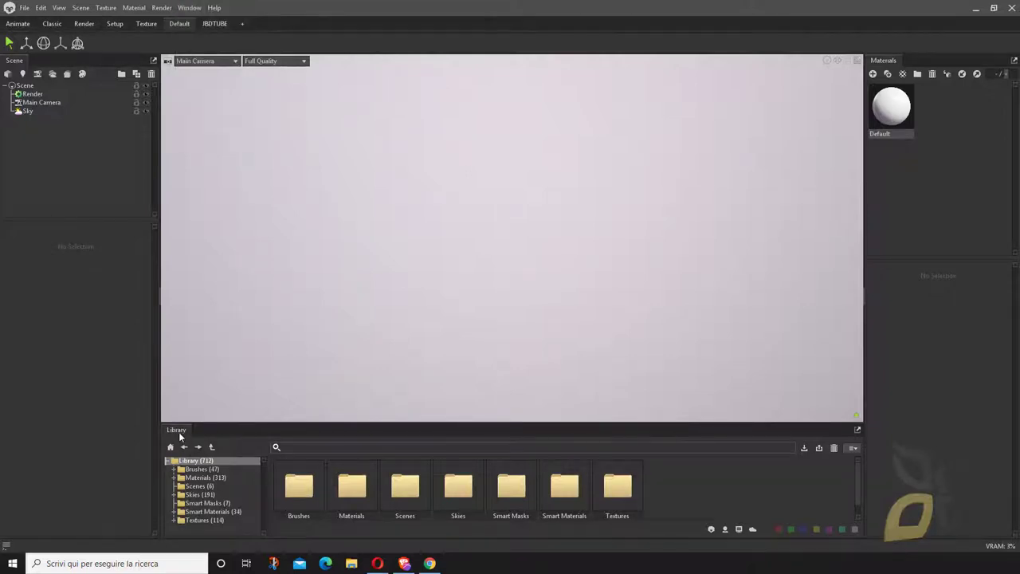
double_click(417, 493)
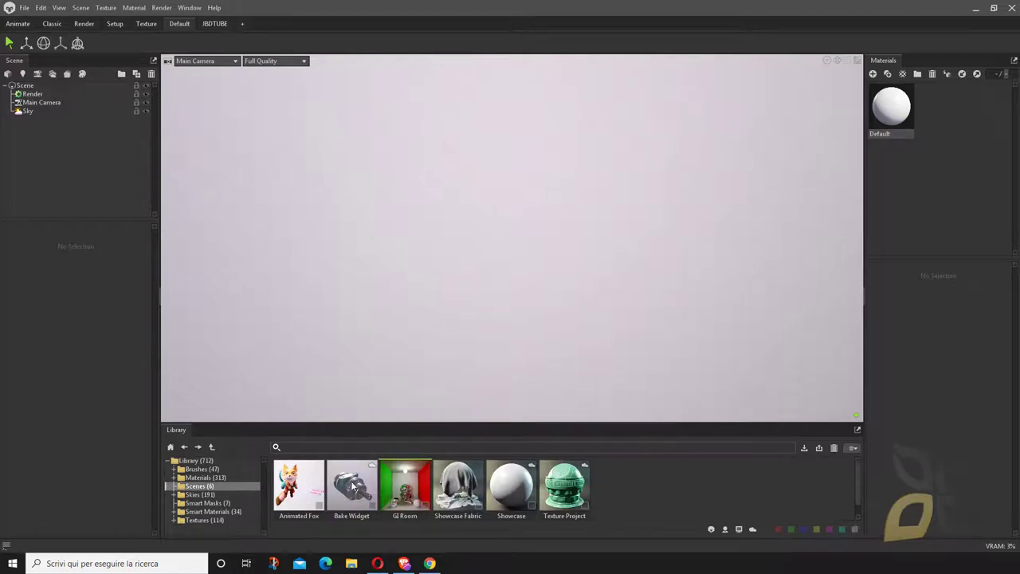
double_click(406, 493)
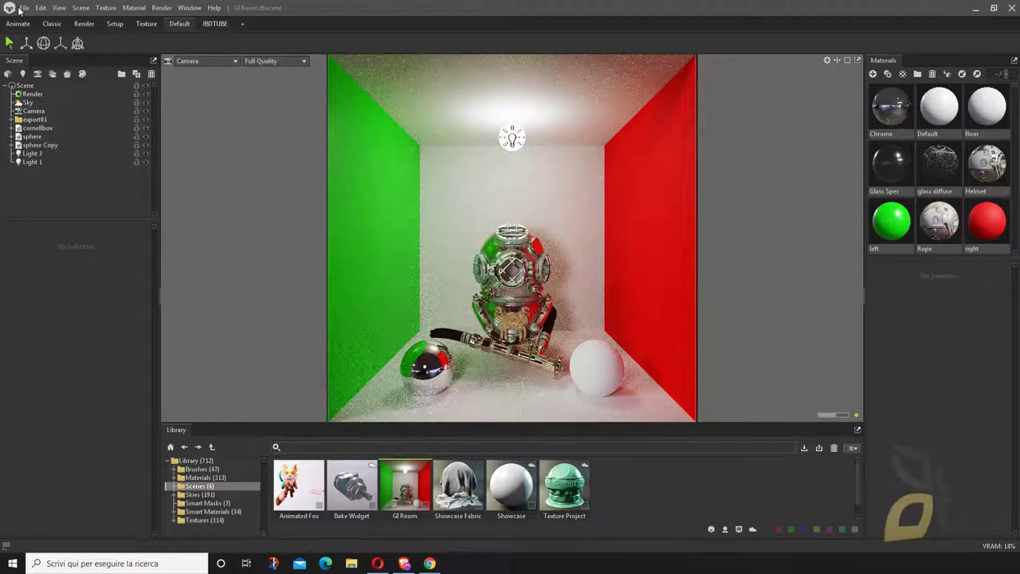
- Begin saving the scene as a Toolbag Scene file in the Marmoset folder
left_click(23, 9)
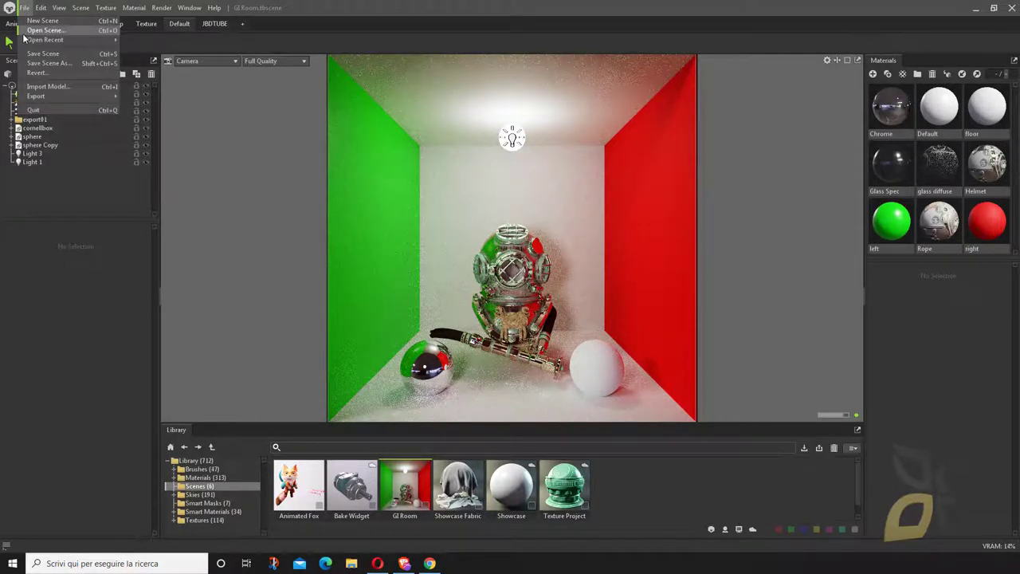
left_click(56, 62)
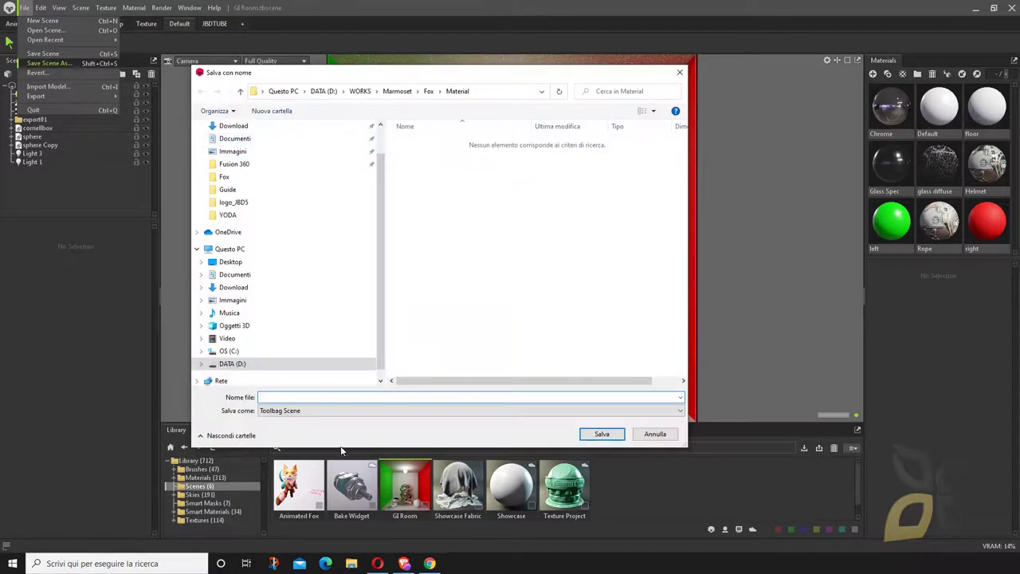
left_click(321, 411)
left_click(322, 420)
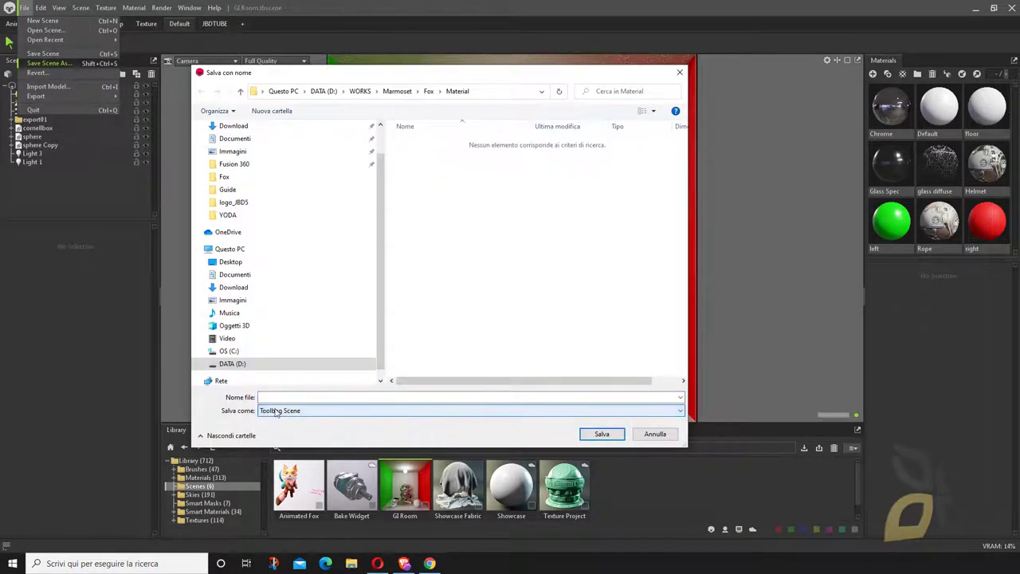
left_click(397, 91)
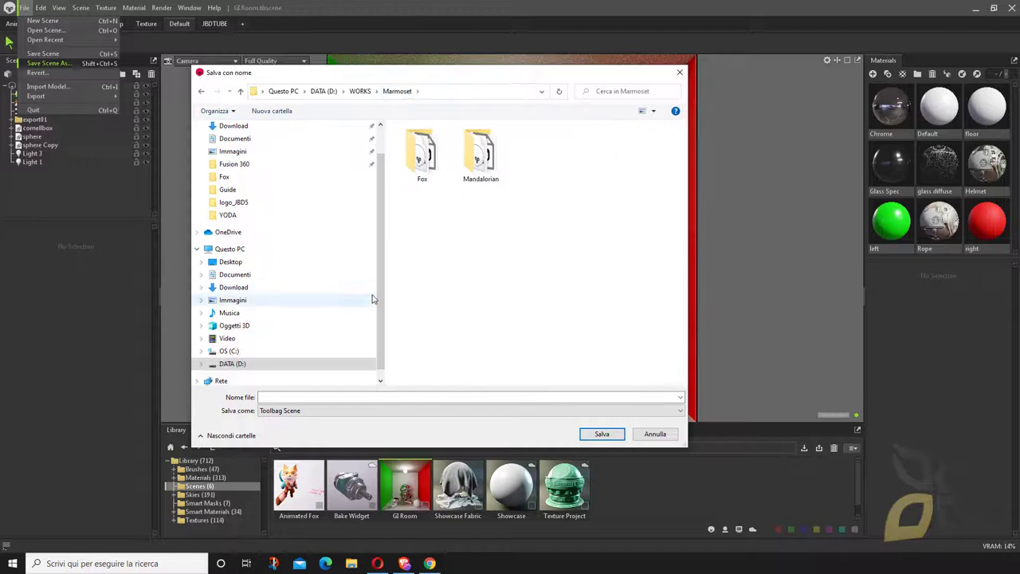
- Create a new folder named Test inside Marmoset and open it
right_click(488, 266)
mouse_move(558, 411)
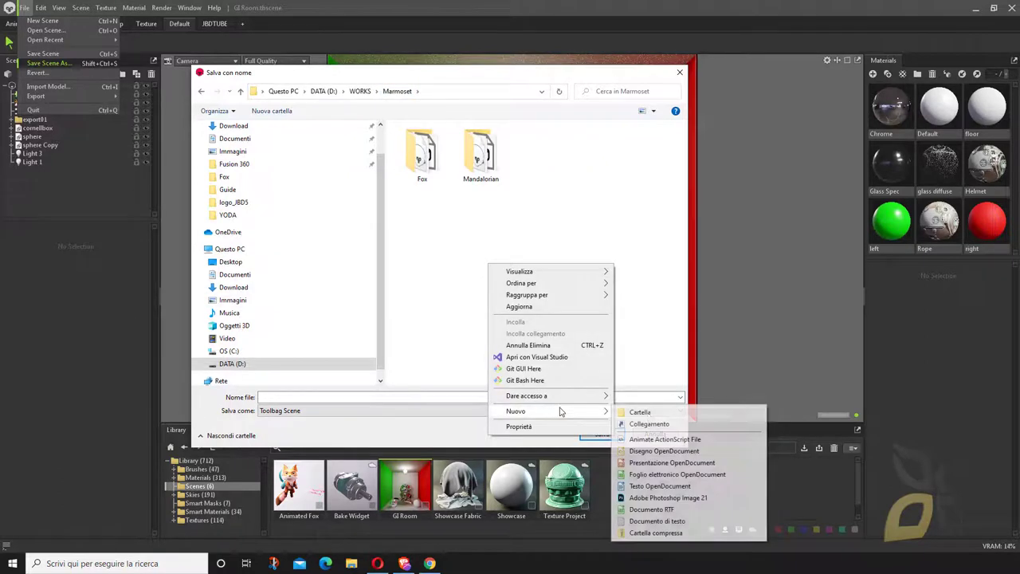
left_click(641, 412)
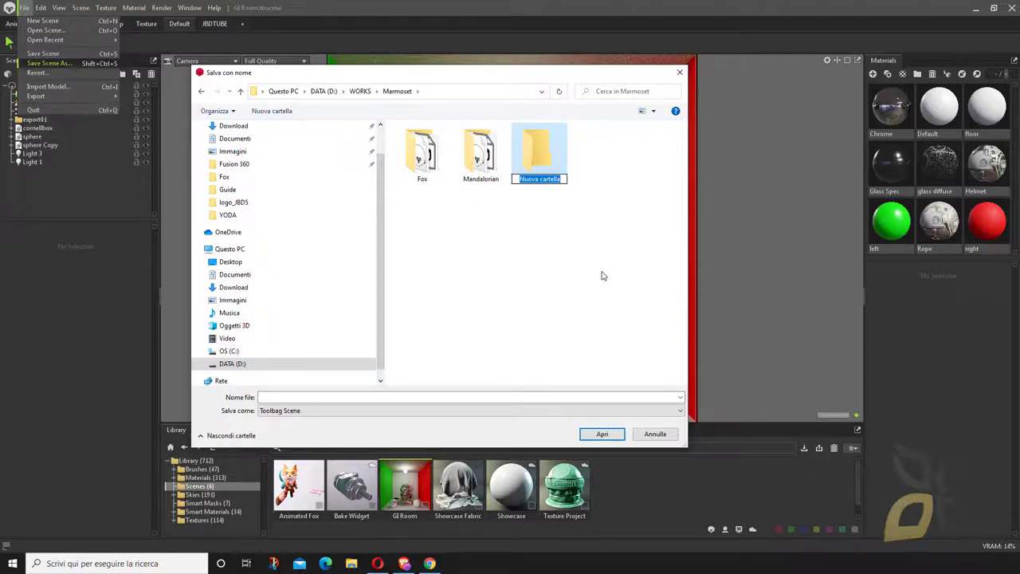
type("Test")
key("Return")
double_click(532, 165)
- Save the scene as Test.tbscene and minimize Toolbag
left_click(468, 397)
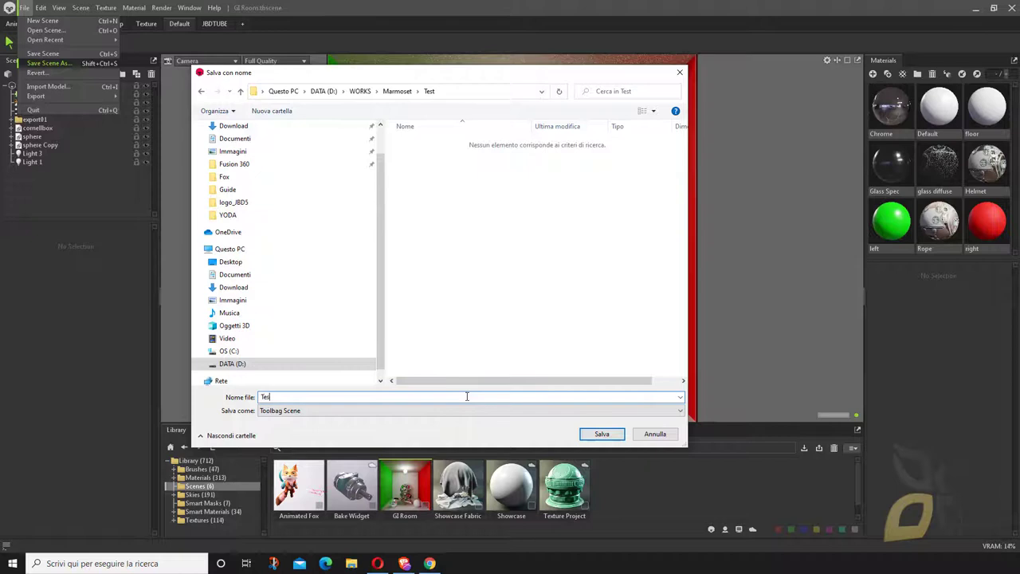
type("t")
key("Return")
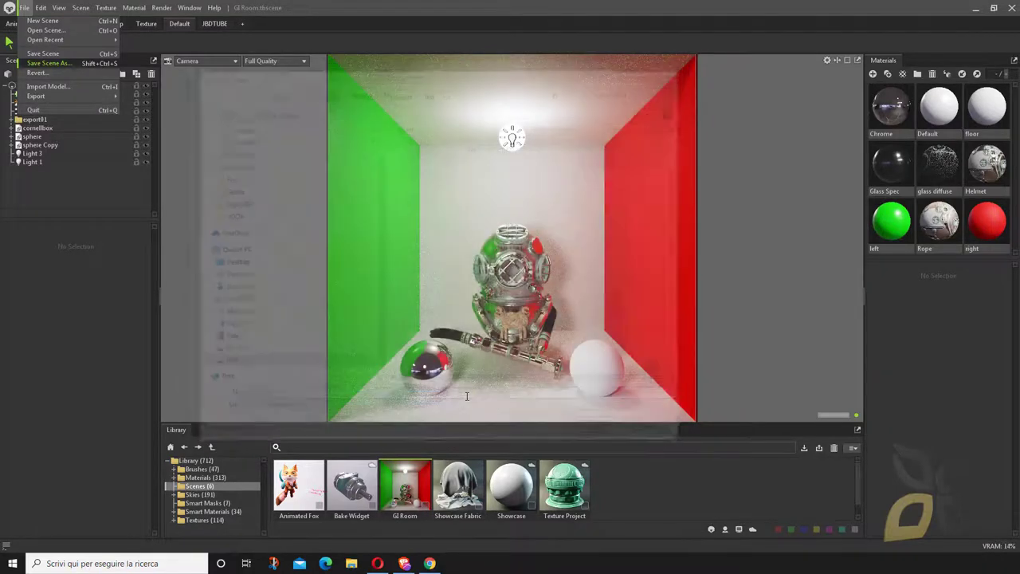
left_click(976, 8)
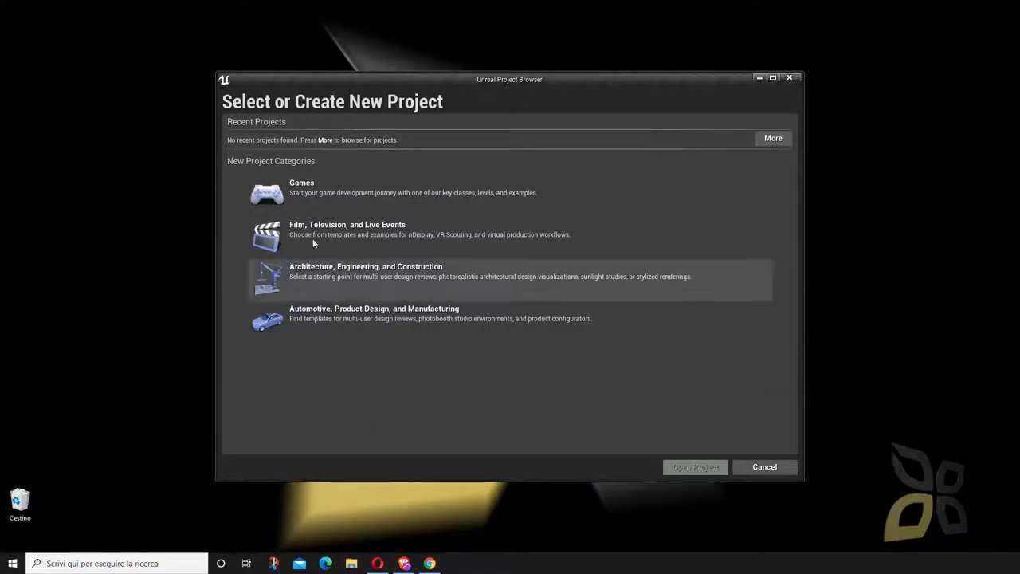
- Create MyProject3 from the Games Blank template with Blueprint, Maximum Quality and Starter Content
left_click(311, 195)
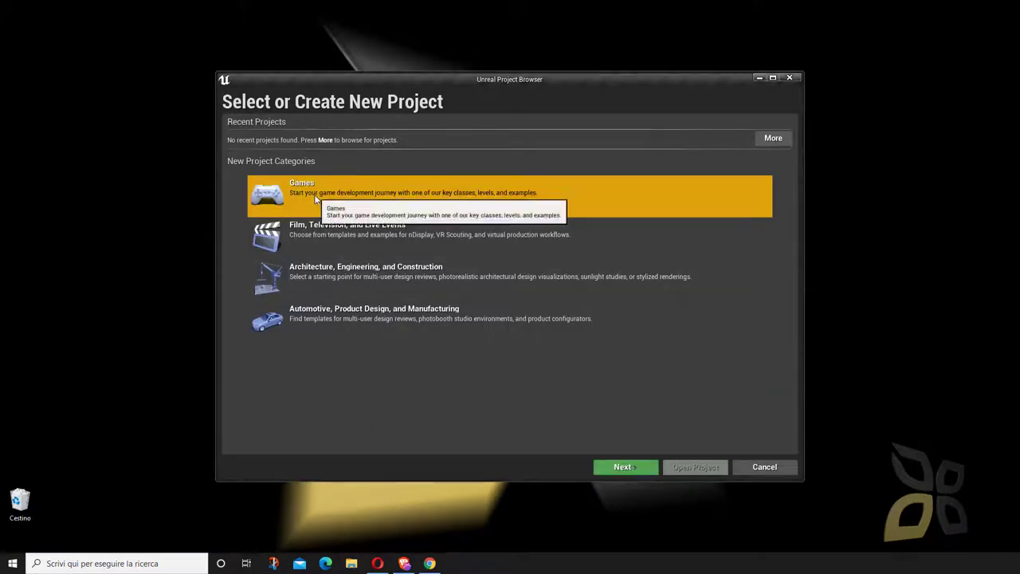
left_click(613, 467)
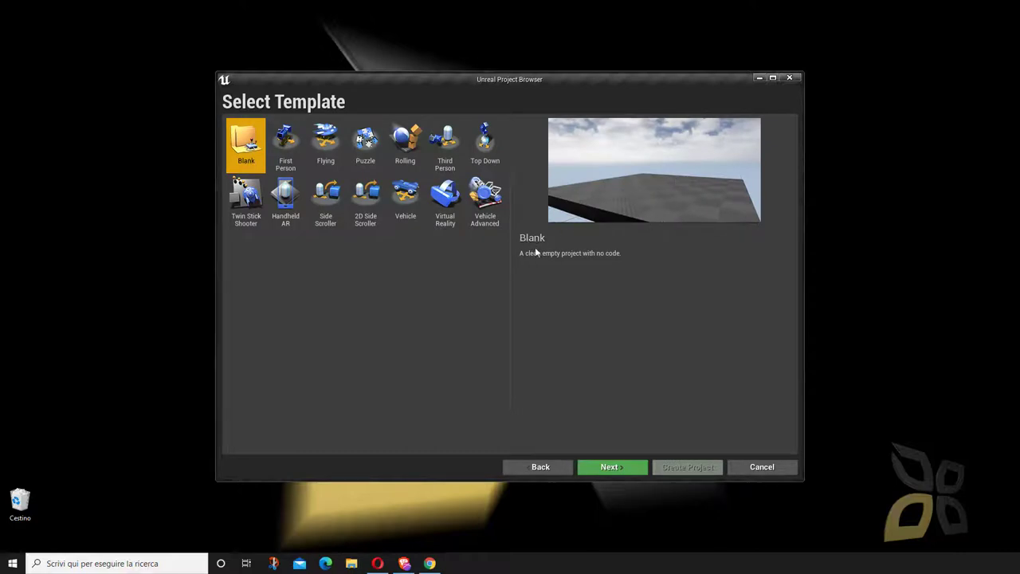
left_click(611, 468)
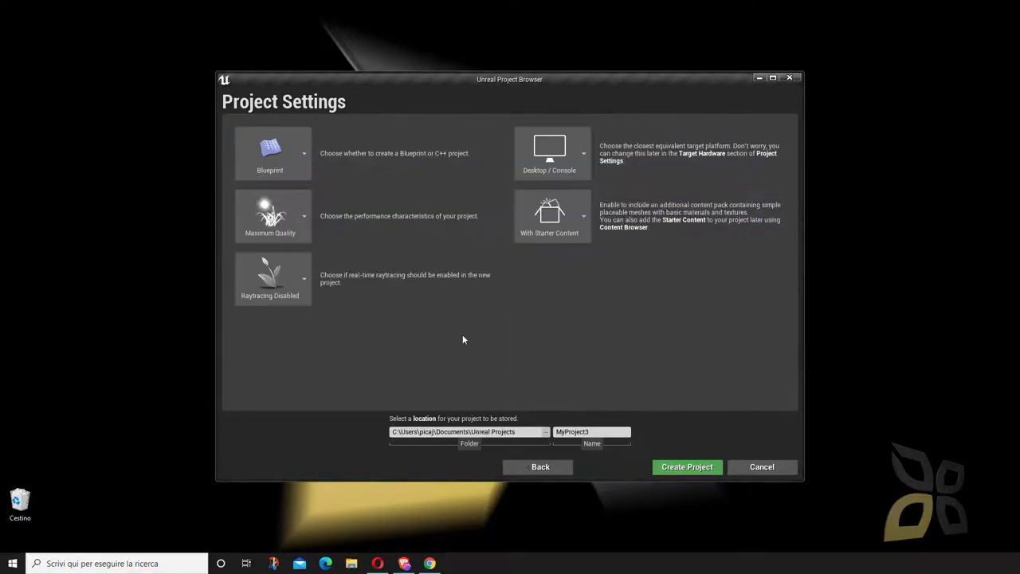
left_click(676, 468)
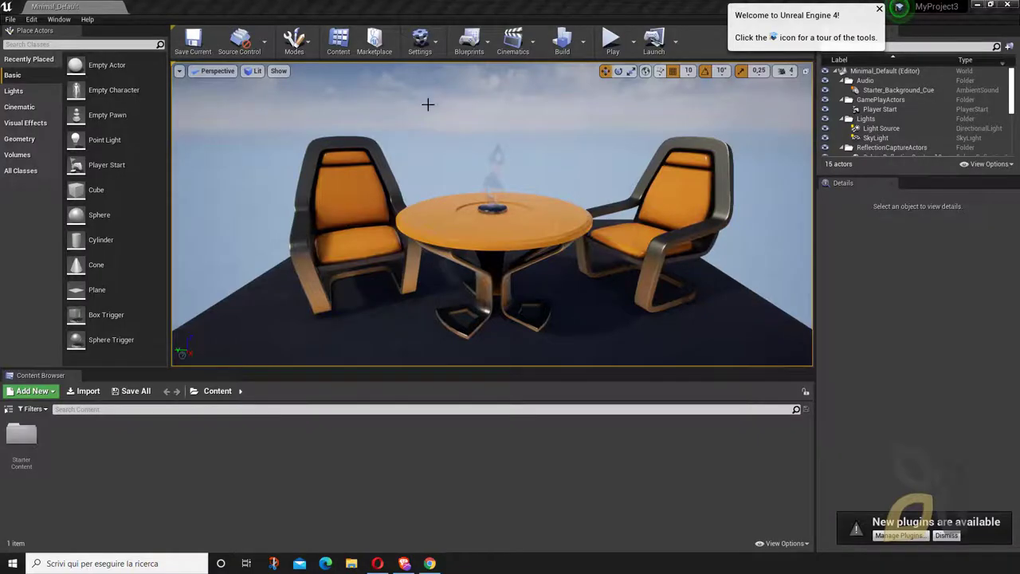
- Enable the Toolbag Importer plugin, restart the editor, then close the Plugins window
left_click(439, 47)
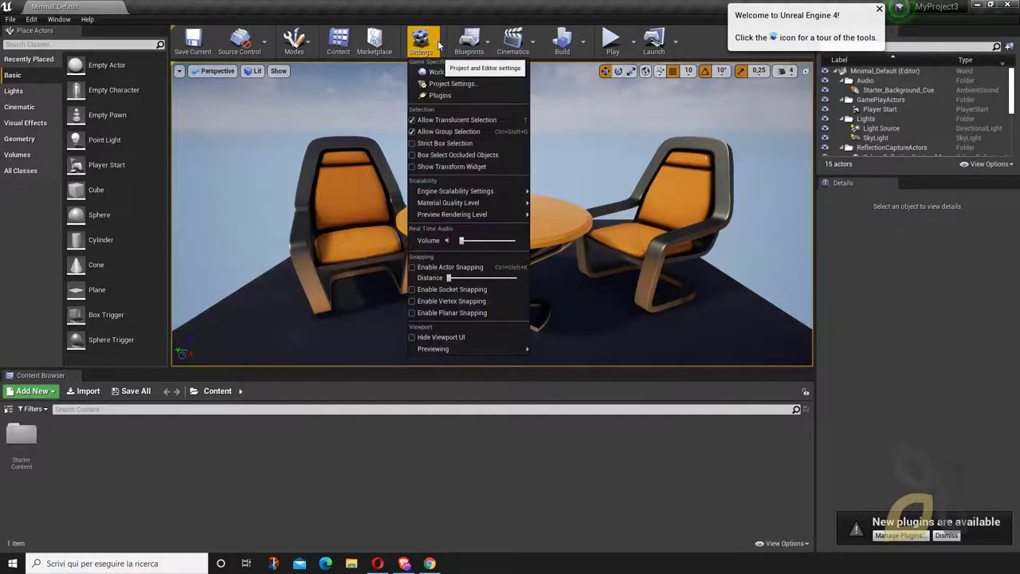
left_click(427, 99)
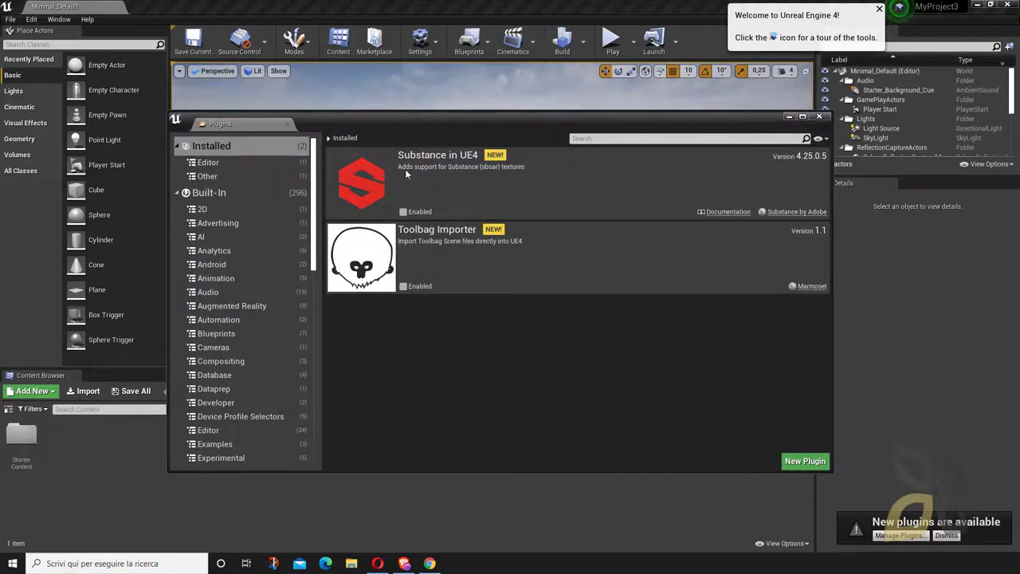
left_click(404, 286)
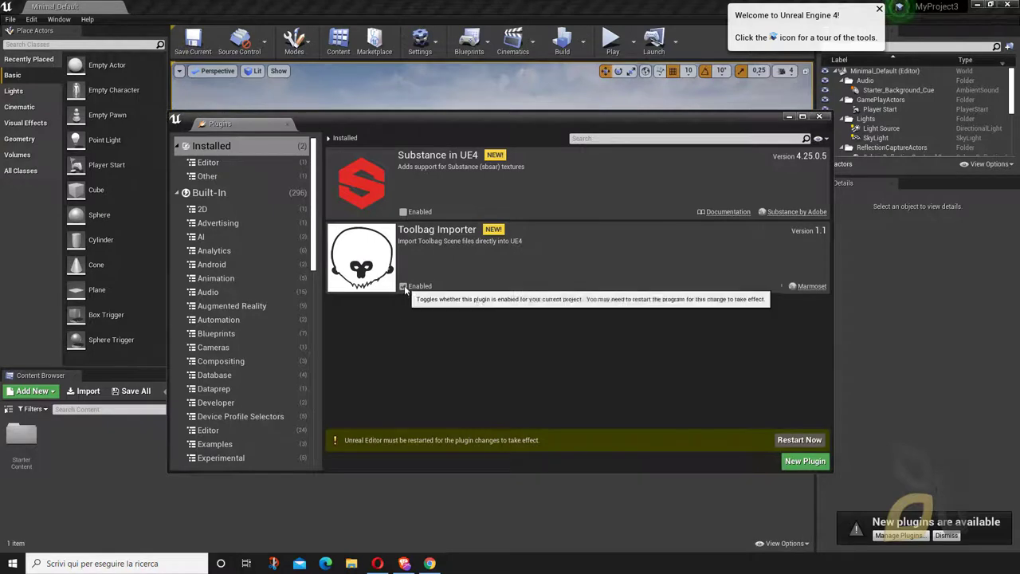
left_click(800, 440)
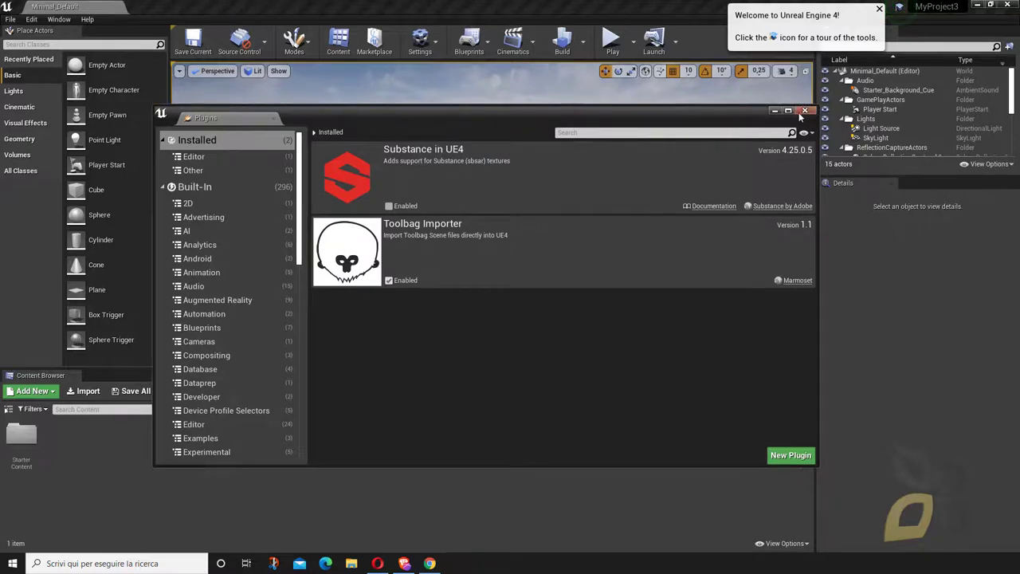
left_click(805, 110)
left_click_drag(580, 173, 376, 349)
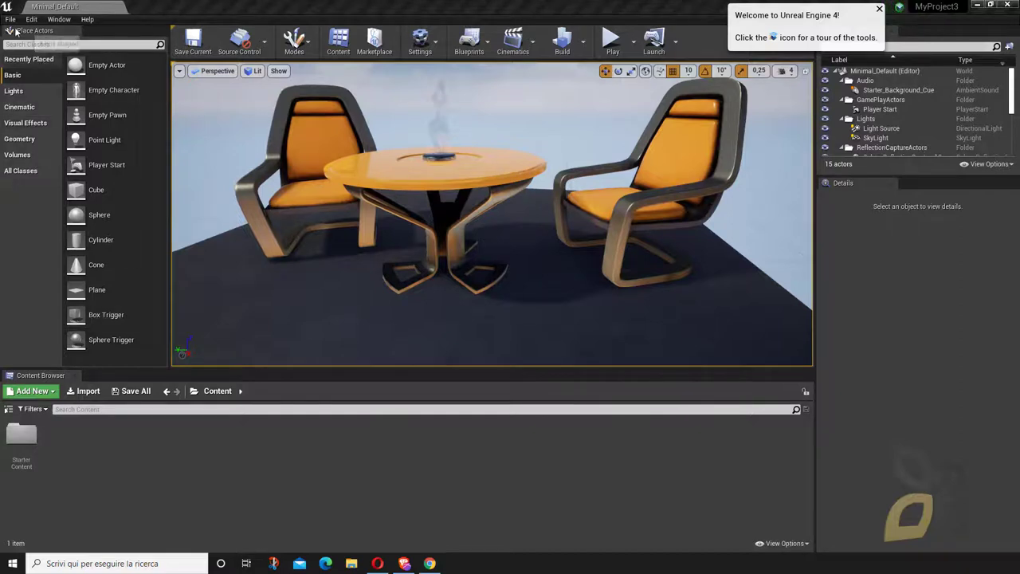
- Import Test.tbscene from DATA > WORKS > Marmoset > Test into the Content Browser
left_click(83, 391)
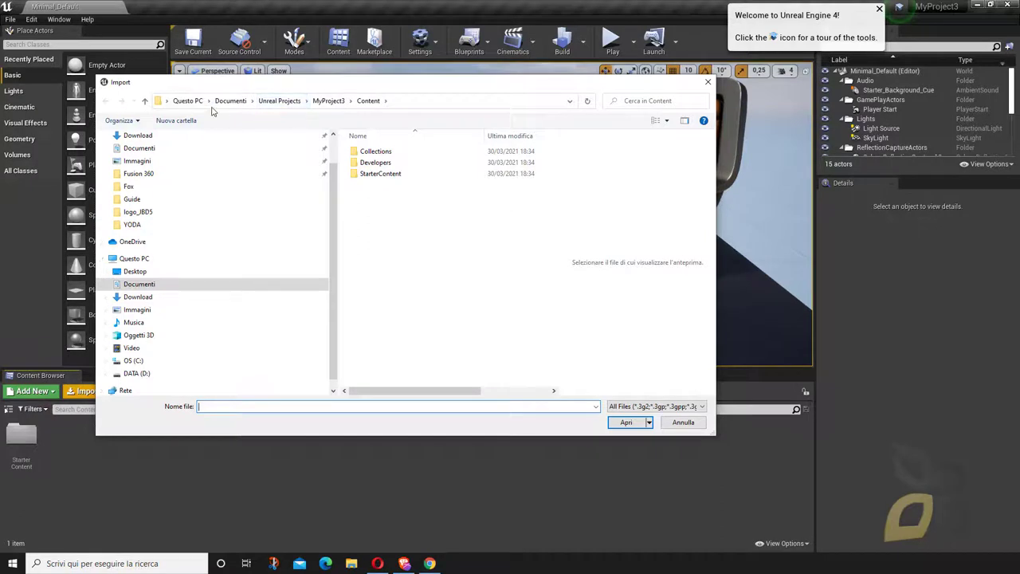
left_click(138, 173)
left_click(260, 101)
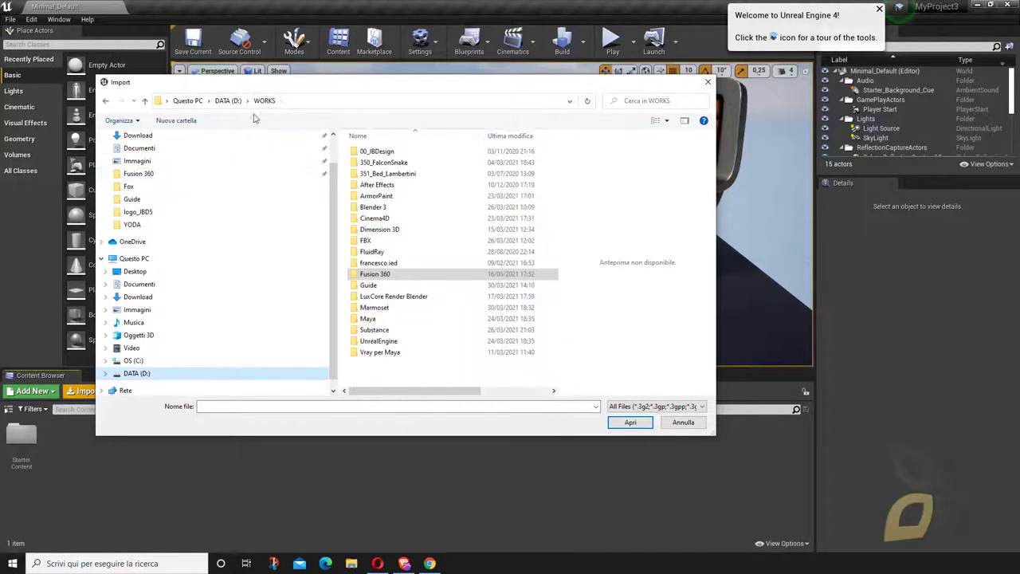
double_click(374, 308)
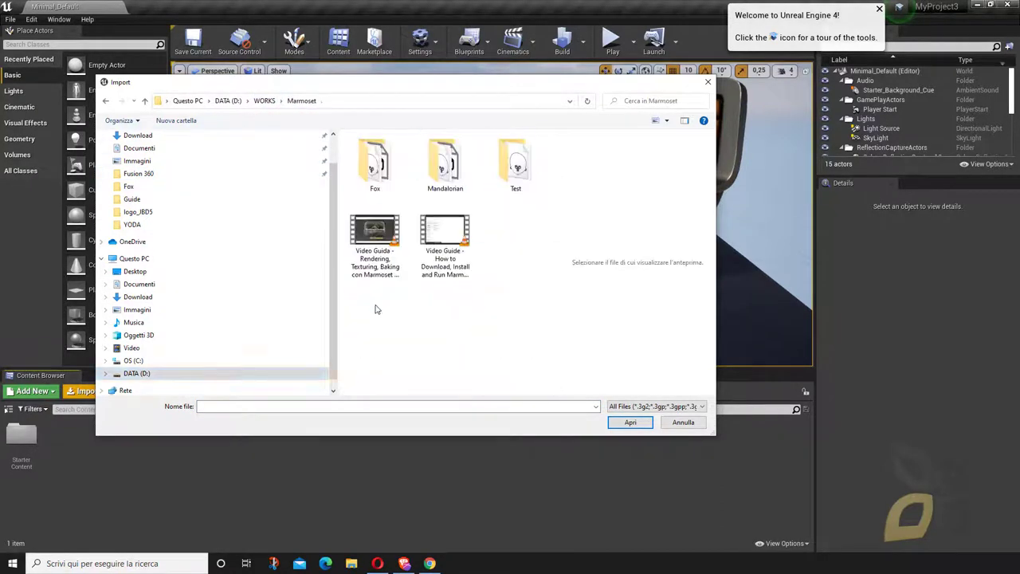
double_click(517, 167)
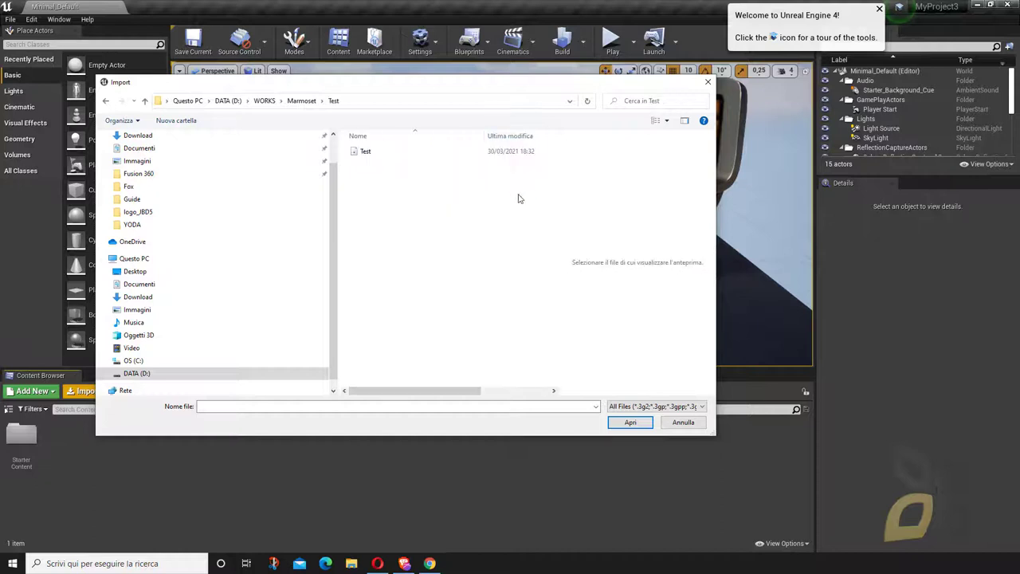
left_click(365, 152)
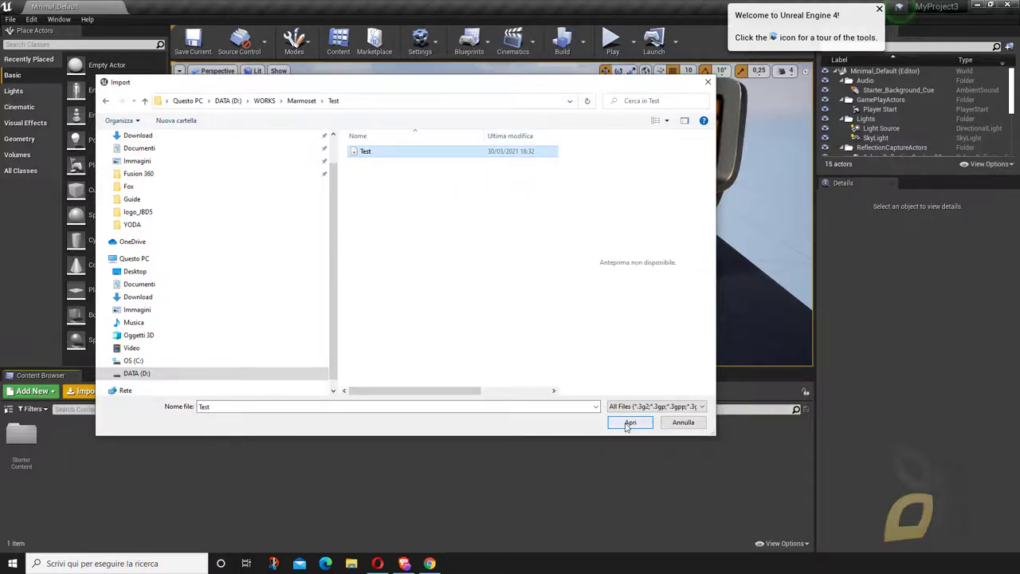
left_click(630, 423)
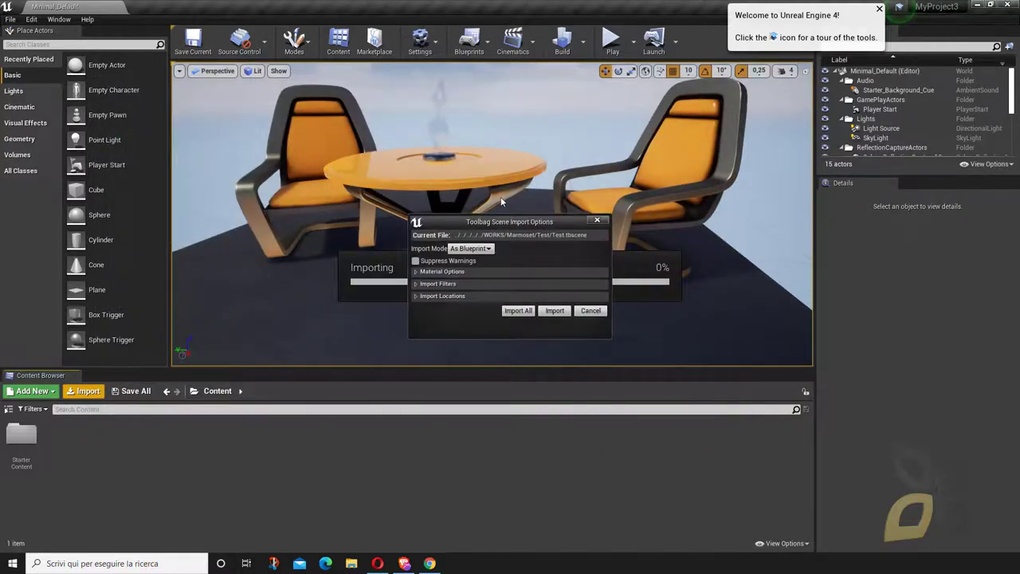
- Set the Toolbag import mode to import into the level, review the options, and start importing
left_click(486, 250)
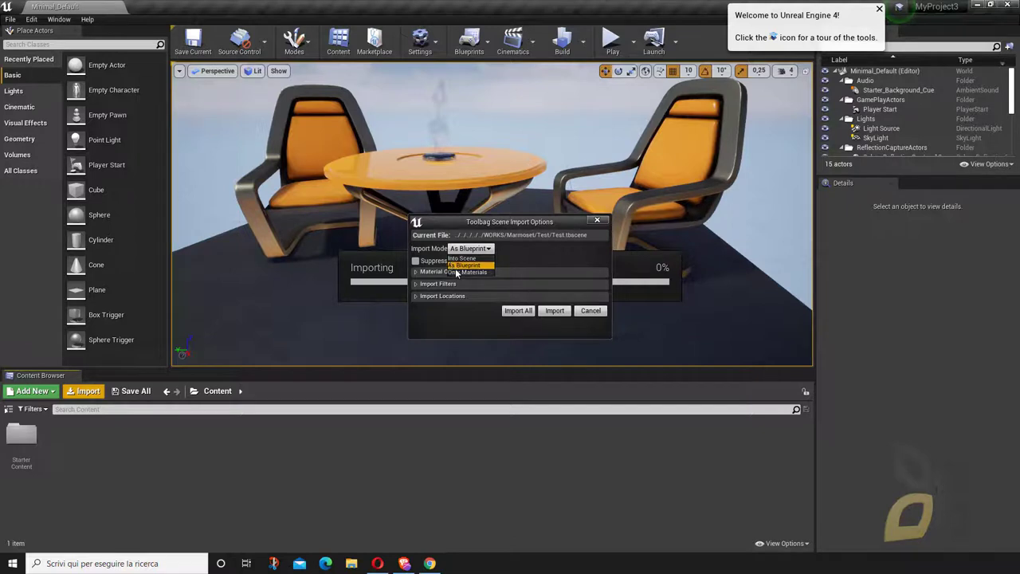
left_click(471, 258)
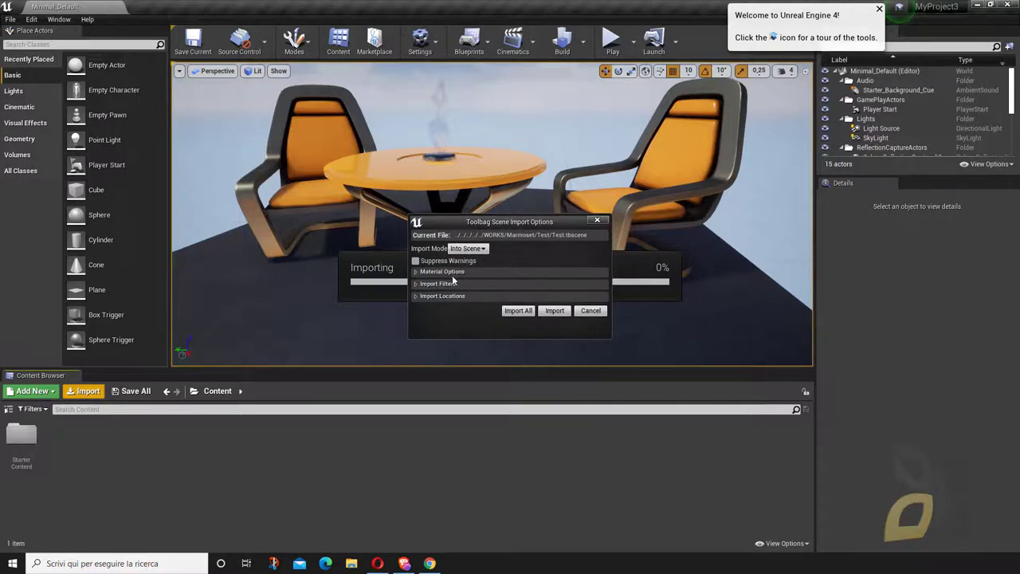
left_click(443, 272)
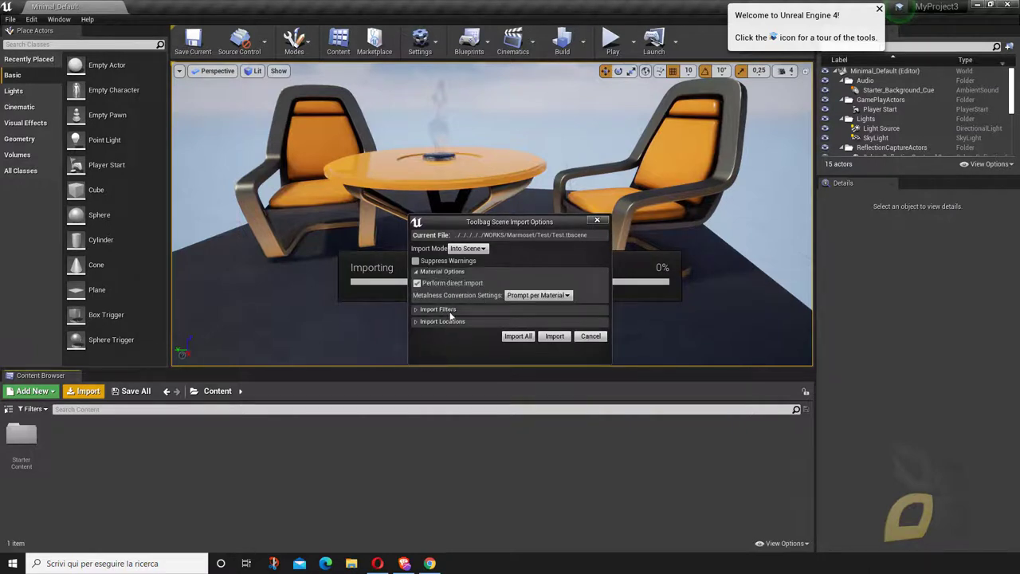
left_click(454, 309)
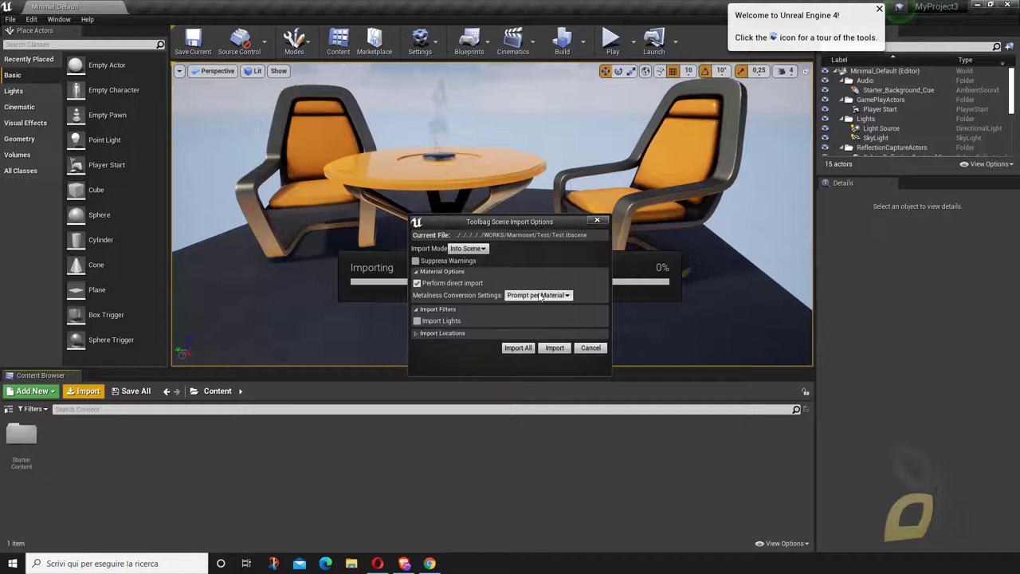
left_click(425, 334)
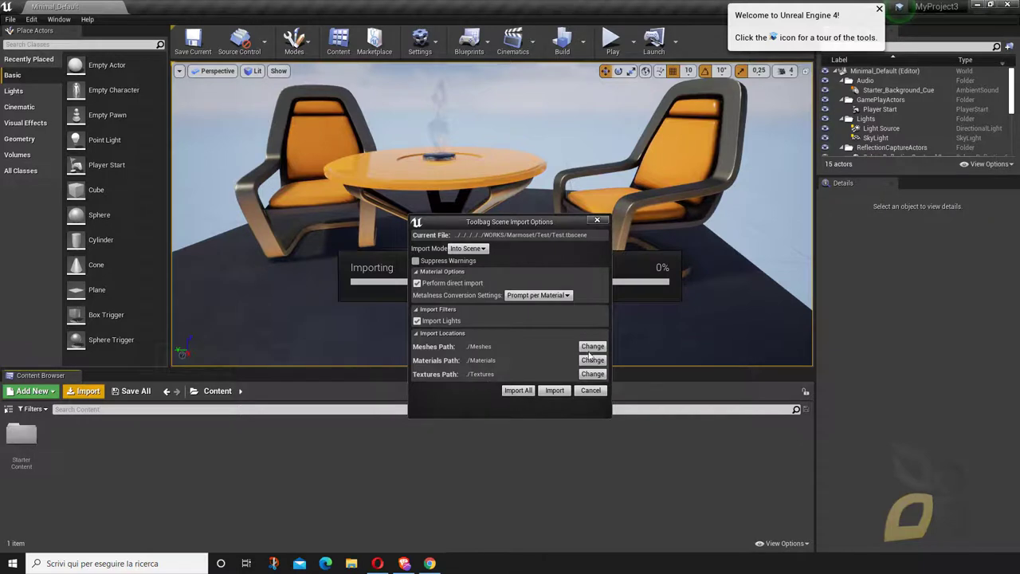
left_click(528, 393)
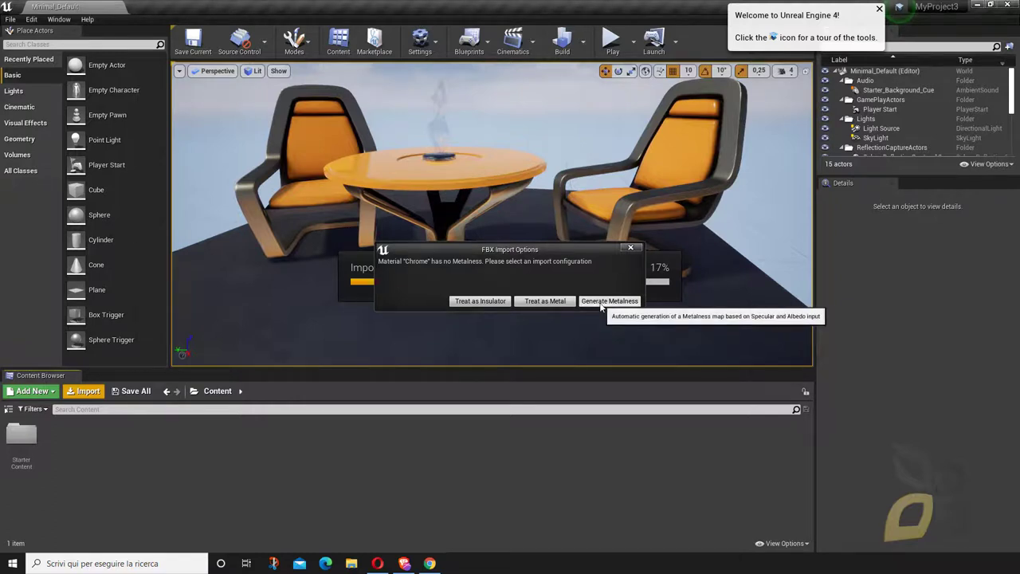
- Generate metalness for Chrome, Default, Glass_Spec and each remaining prompted material
left_click(603, 303)
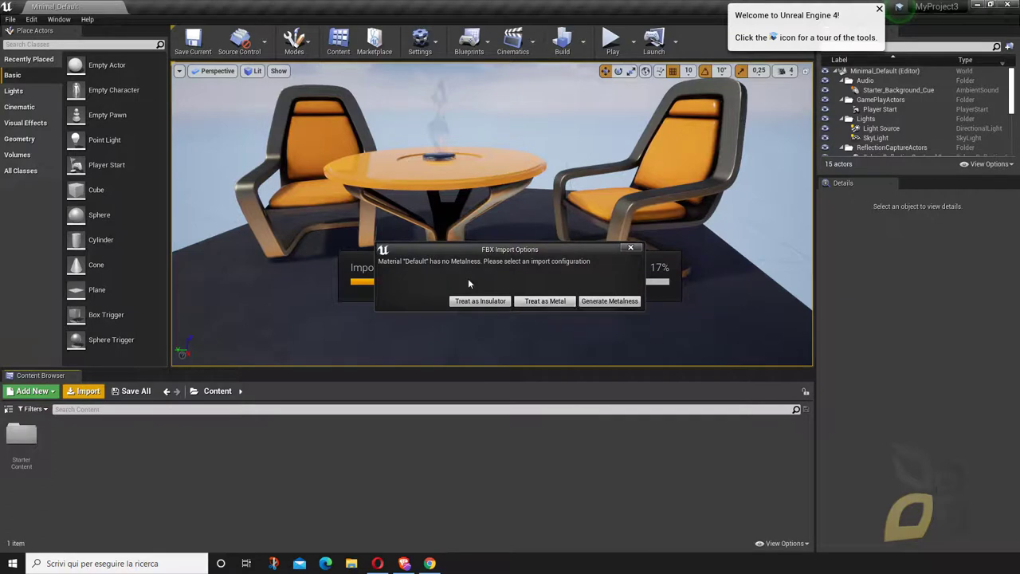
left_click(605, 302)
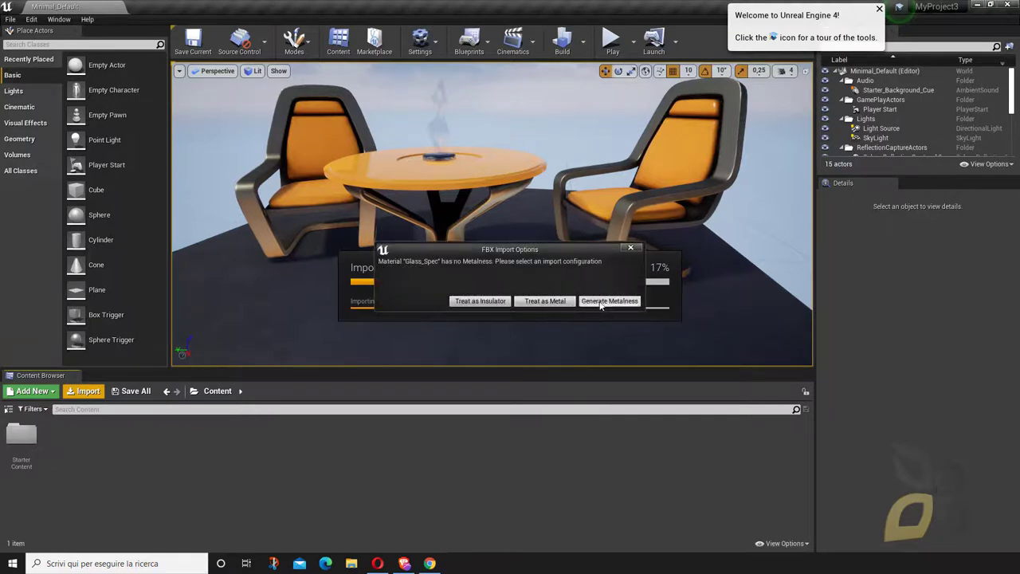
left_click(600, 302)
left_click(600, 302)
left_click(600, 302)
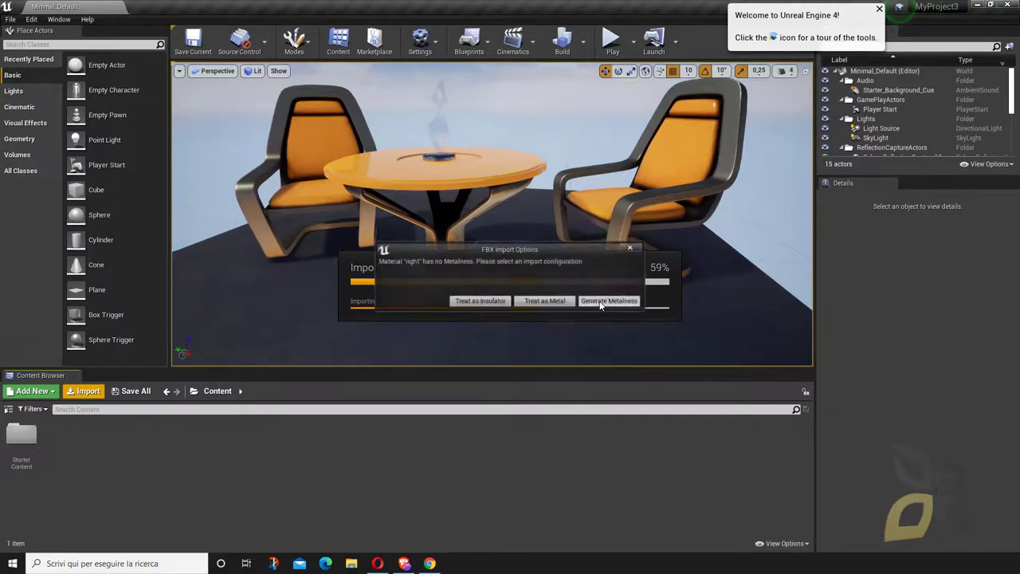
left_click(600, 302)
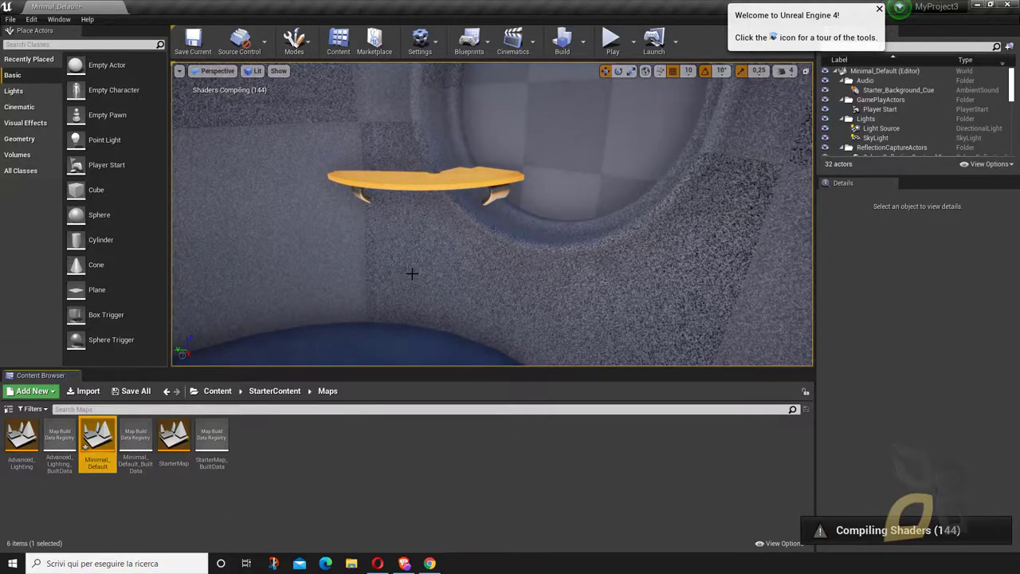
- Orbit and dolly the viewport around the imported room to view the helmet on the table
left_click_drag(412, 273, 412, 359)
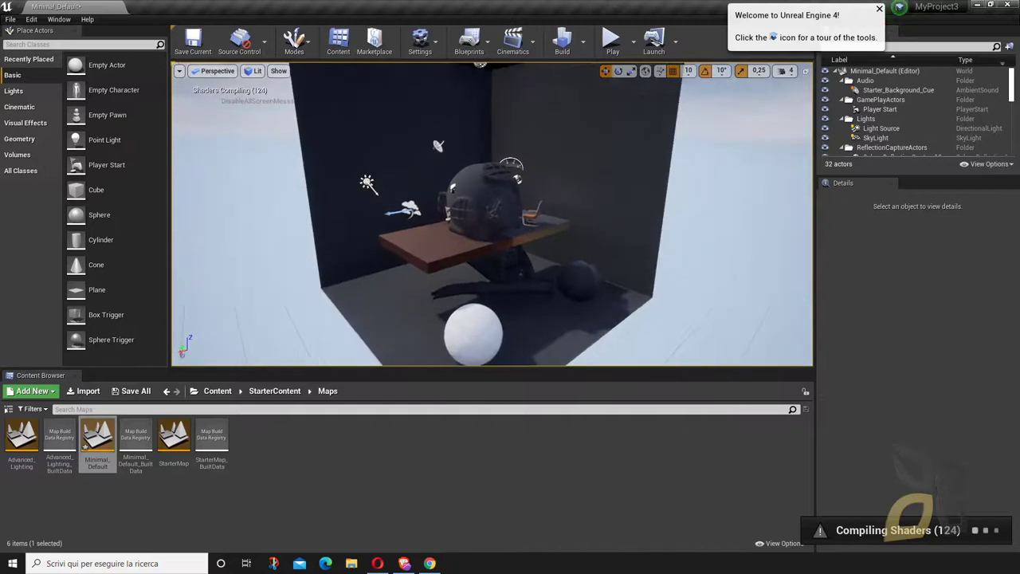
left_click_drag(248, 153, 254, 153)
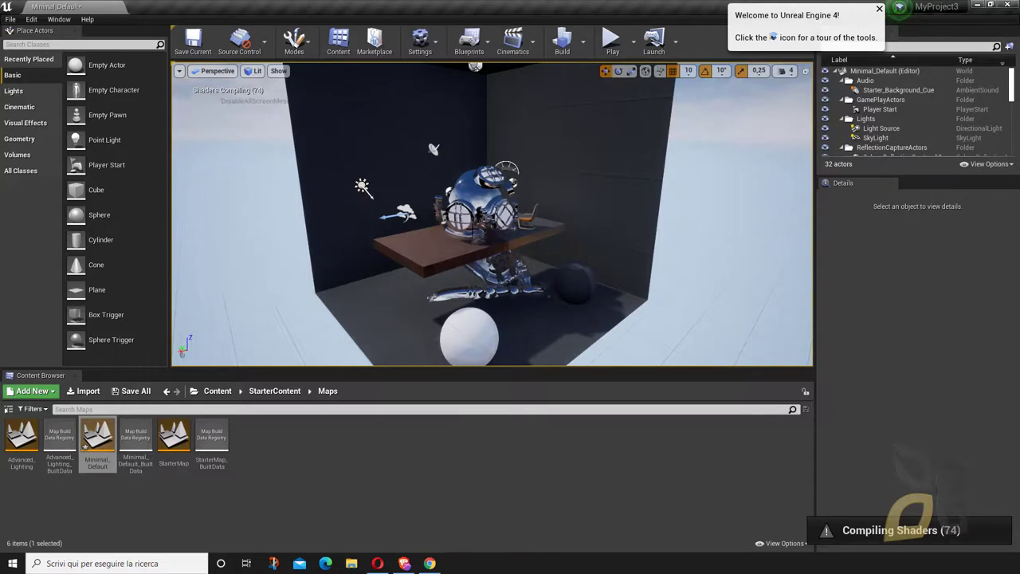
mouse_move(474, 278)
right_mouse_down()
mouse_move(415, 281)
mouse_move(446, 263)
mouse_move(265, 454)
right_mouse_up()
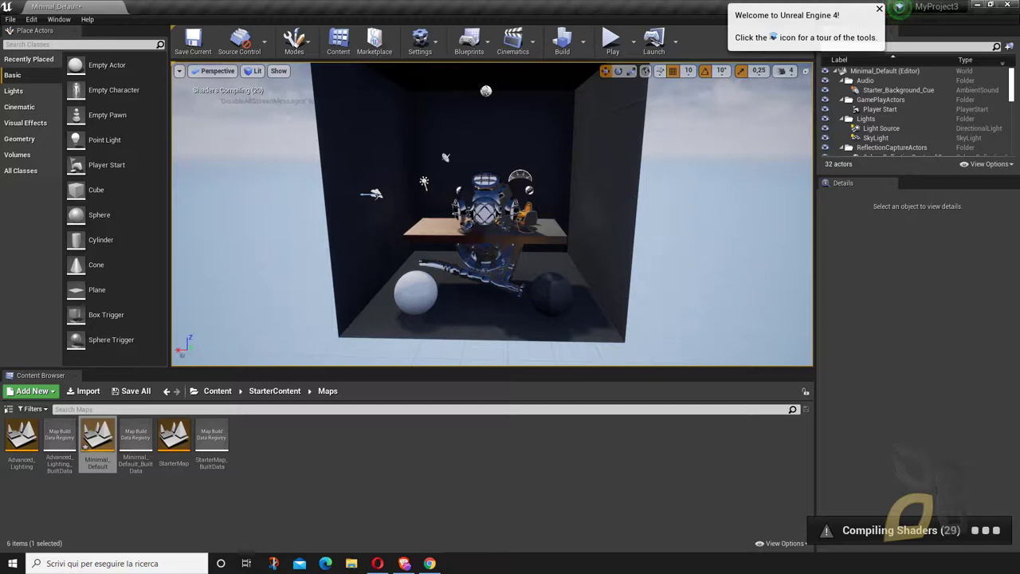
scroll(259, 95, "up", 3)
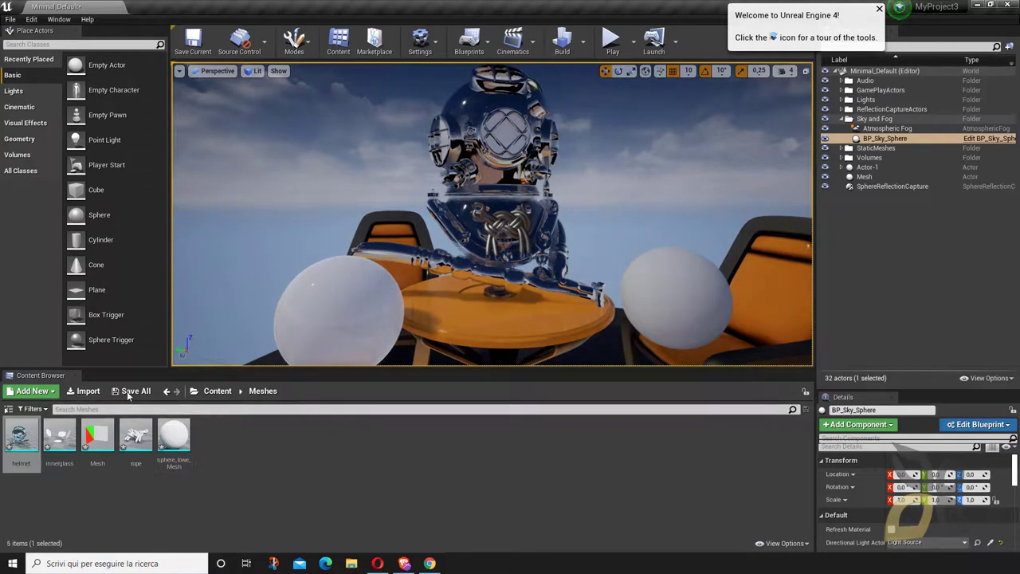
- Browse from Content through StarterContent to open the Meshes folder
left_click(217, 390)
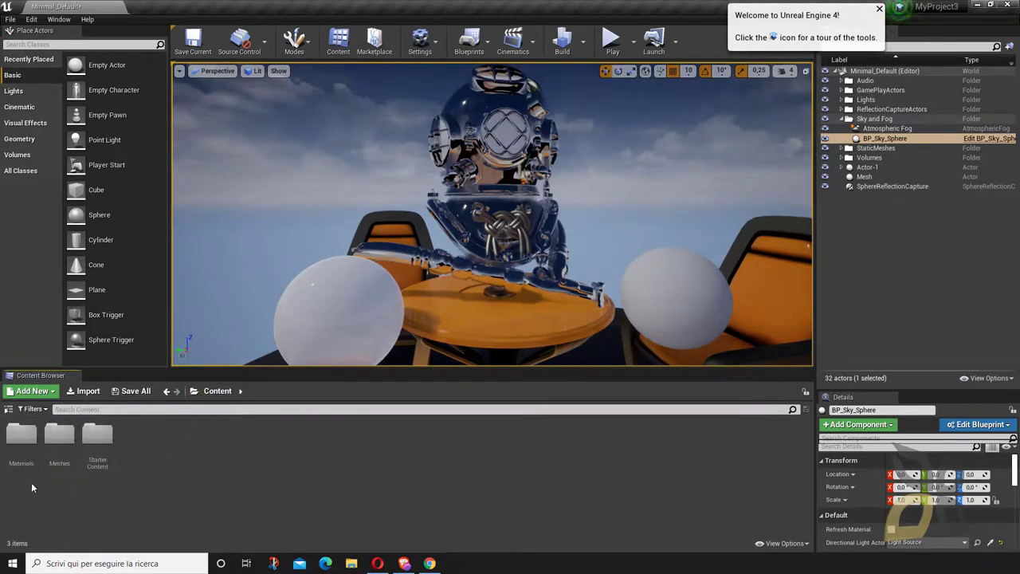
double_click(97, 435)
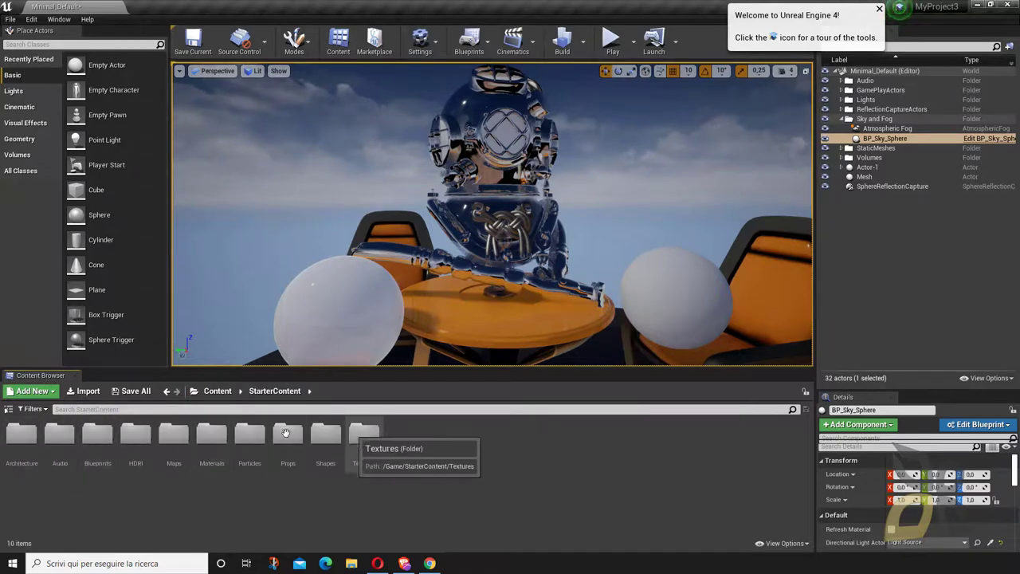
left_click(217, 391)
left_click(47, 439)
double_click(47, 438)
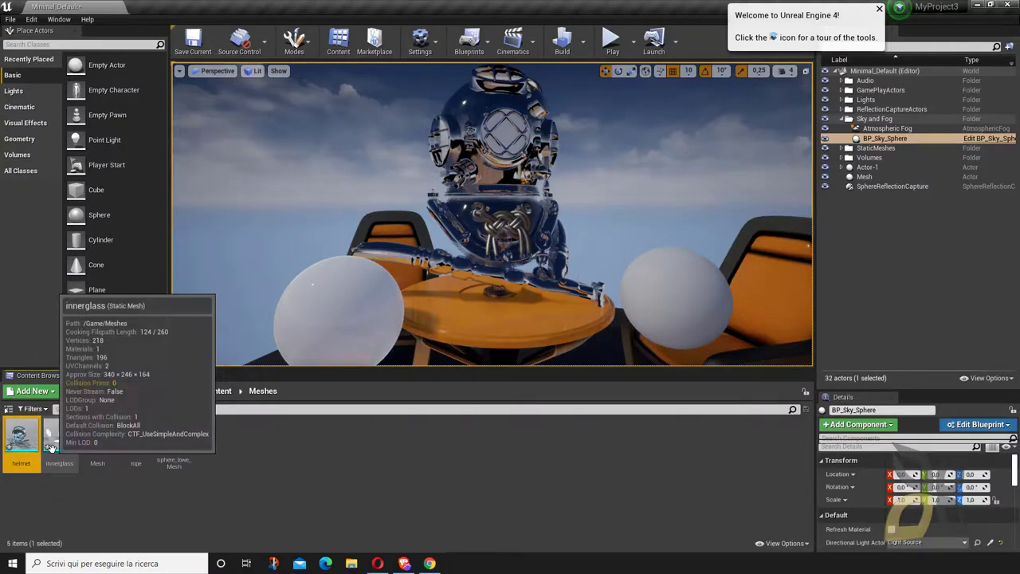
- Inspect the innerglass, Mesh, rope and sphere meshes, then open the Materials folder
left_click(57, 442)
left_click(97, 442)
left_click(132, 443)
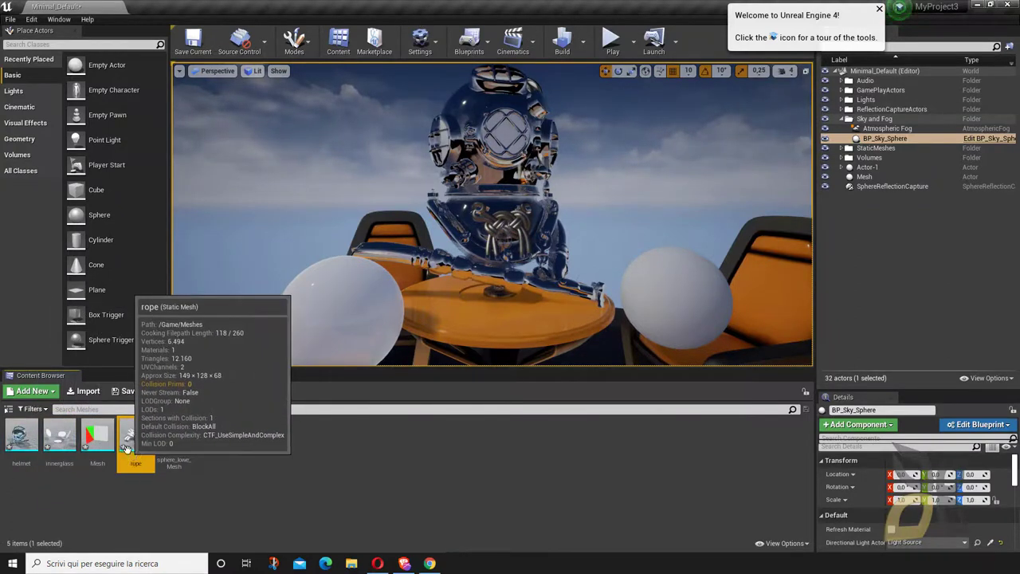
left_click(169, 442)
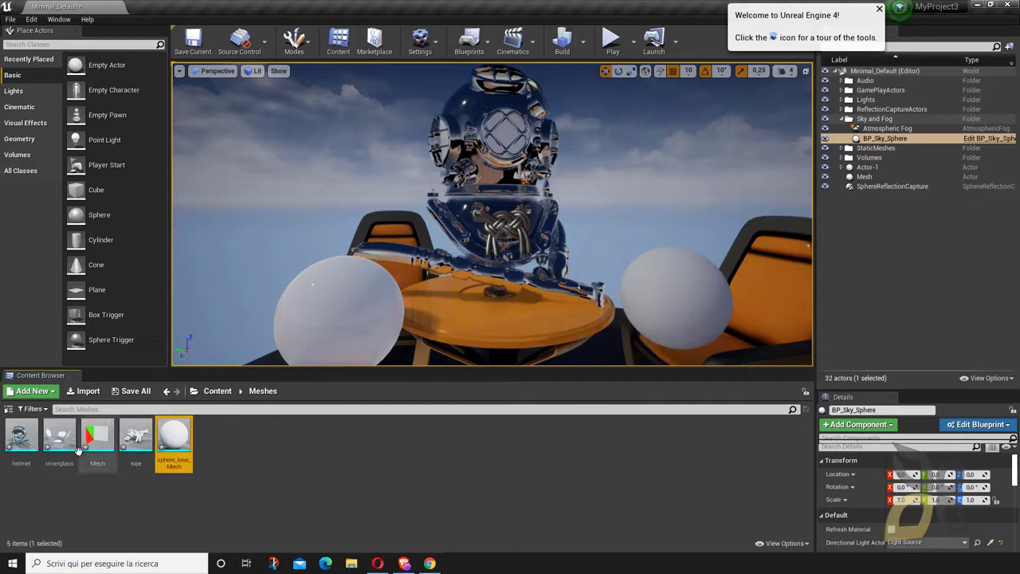
left_click(163, 506)
left_click(229, 398)
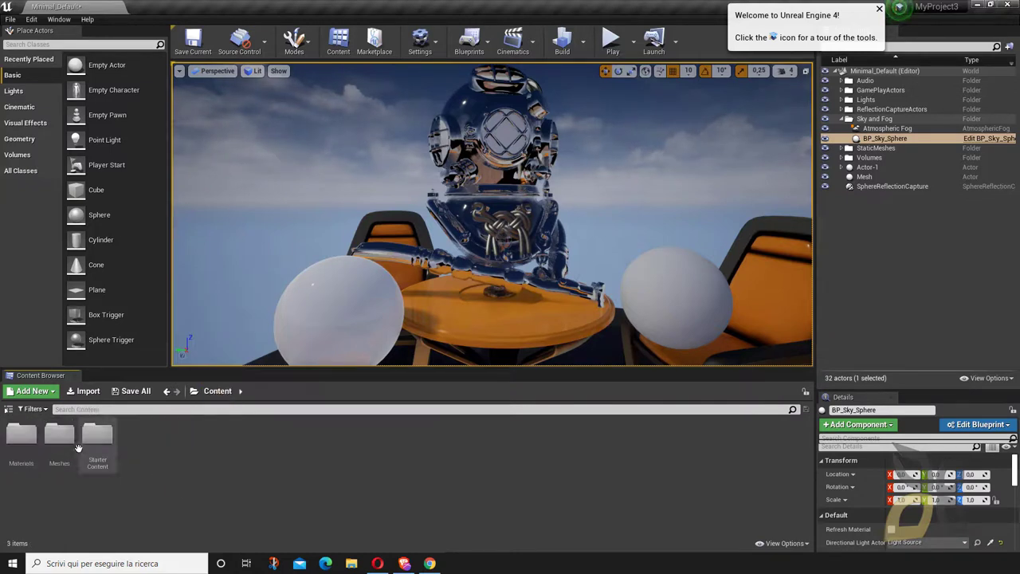
double_click(24, 437)
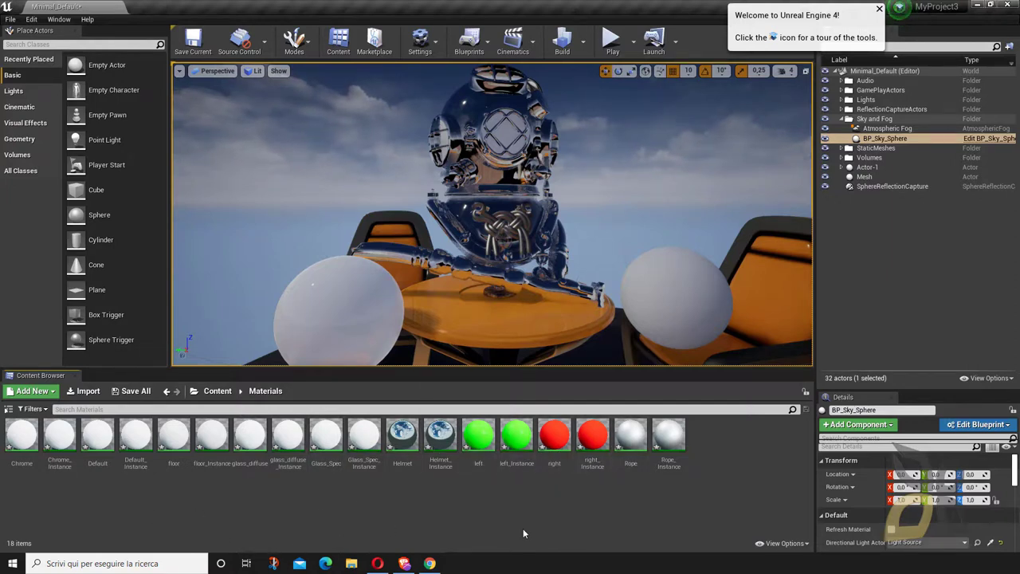
- Apply the green material to the left sphere and the red material to the right sphere
right_click_drag(494, 318, 510, 303)
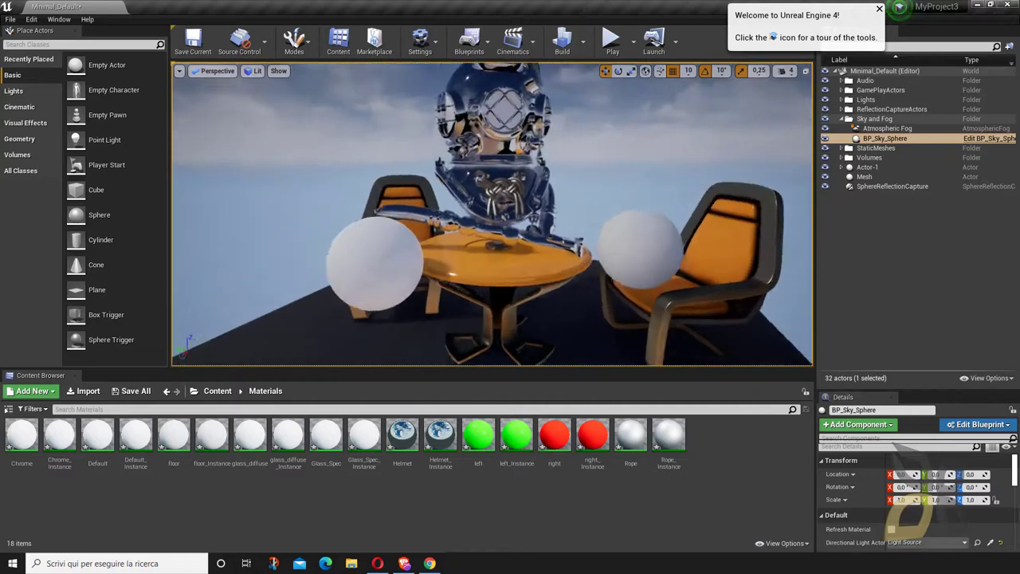
right_click_drag(296, 319, 303, 313)
left_click_drag(478, 435, 355, 285)
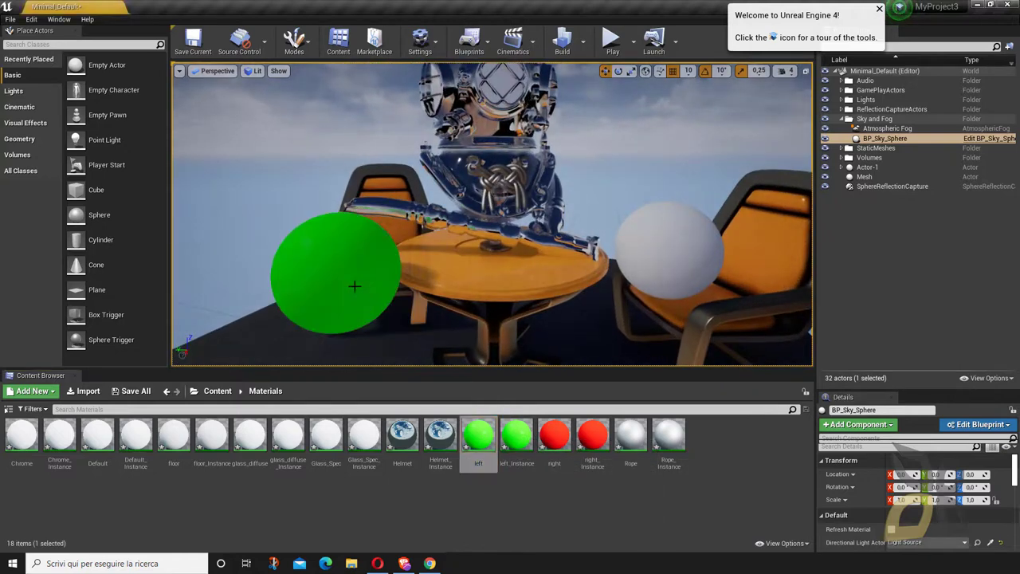
left_click_drag(554, 435, 709, 275)
- Undo the red material and remove the spheres from the level, leaving the helmet and chairs
right_click_drag(710, 275, 709, 299)
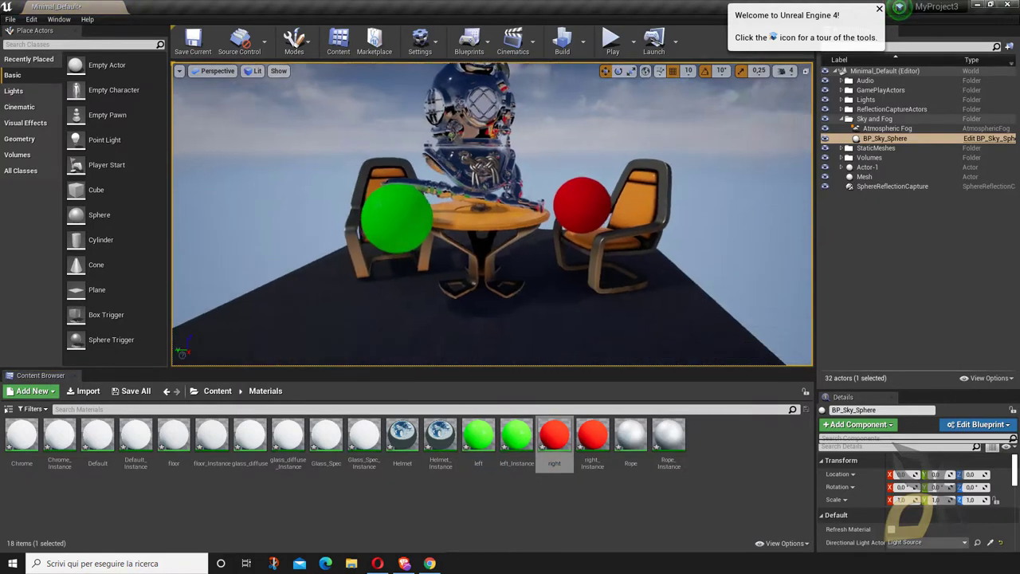
scroll(615, 228, "up", 3)
left_click(615, 228)
scroll(488, 318, "down", 5)
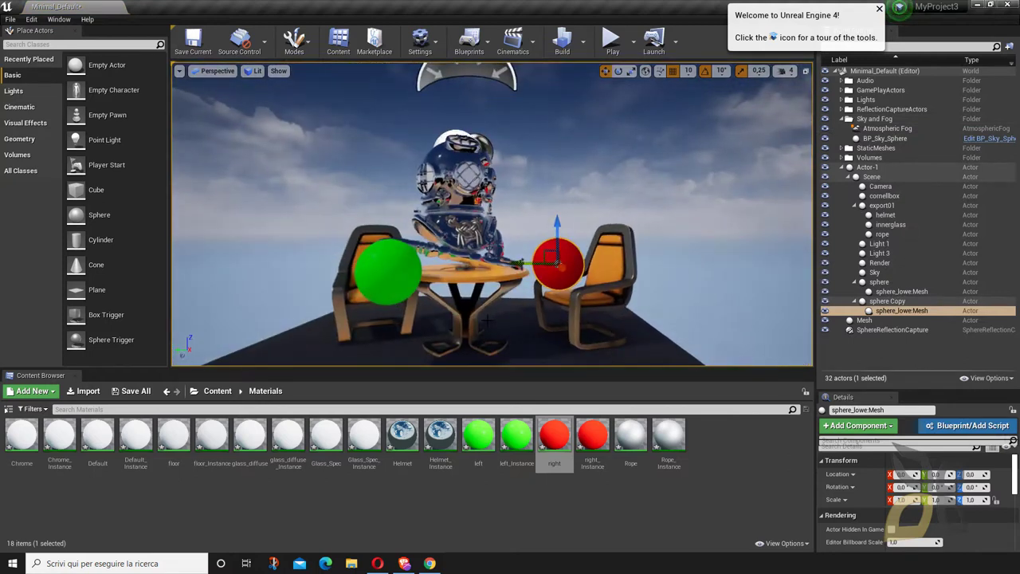
key("ctrl+z")
key("ctrl+z")
key("ctrl+z")
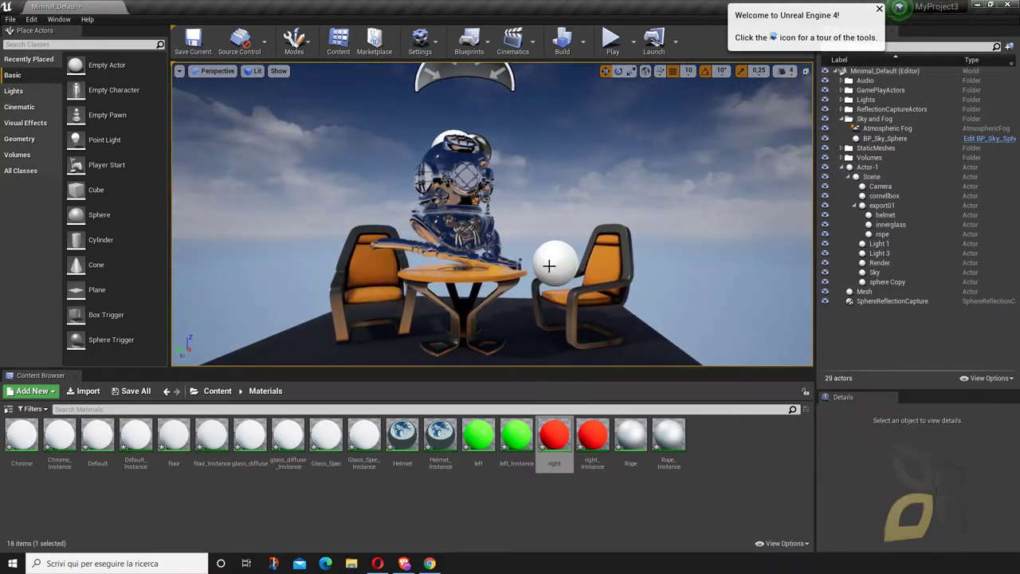
key("ctrl+z")
right_click_drag(549, 266, 550, 265)
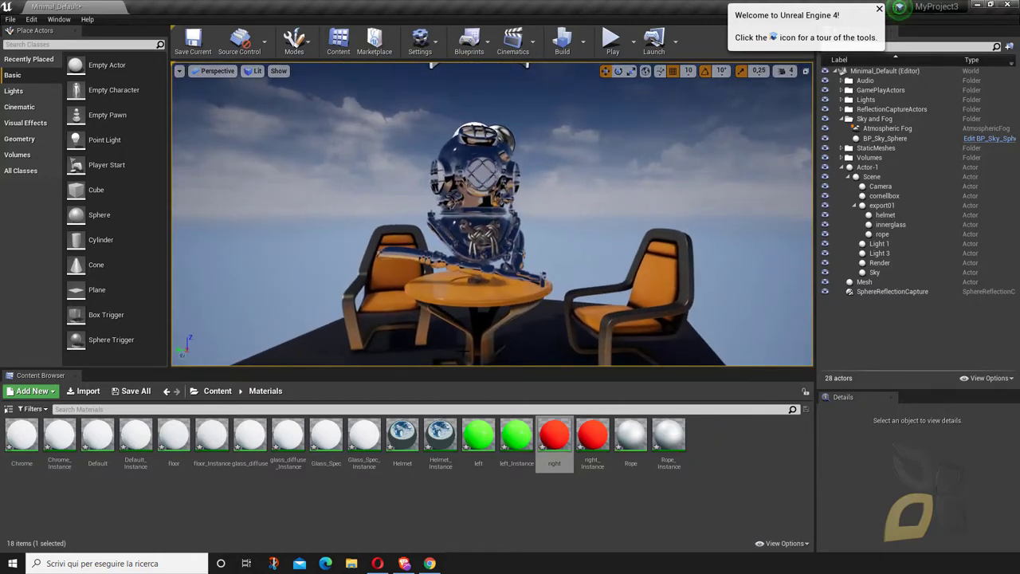